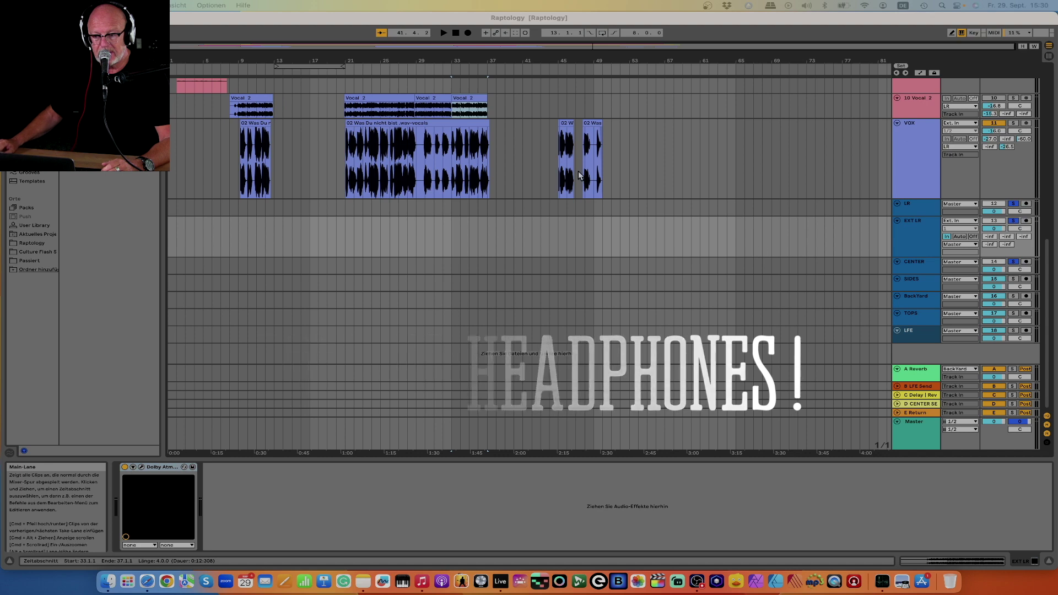
Play the arrangement from its beginning and look over the instrument and vocal tracks
scroll(496, 248, up, 10)
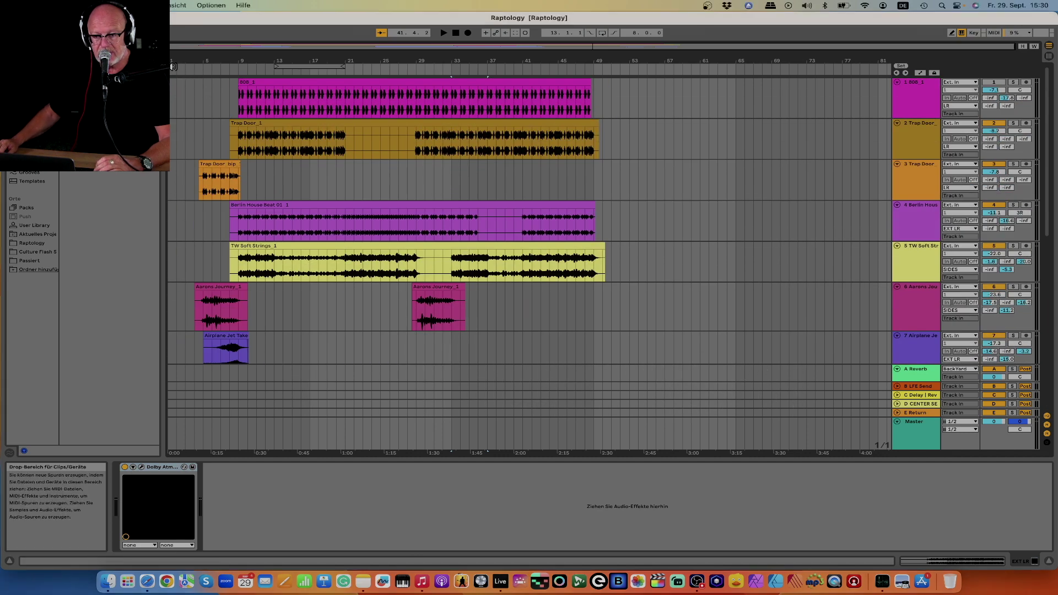
scroll(181, 94, down, 5)
click(181, 94)
key(space)
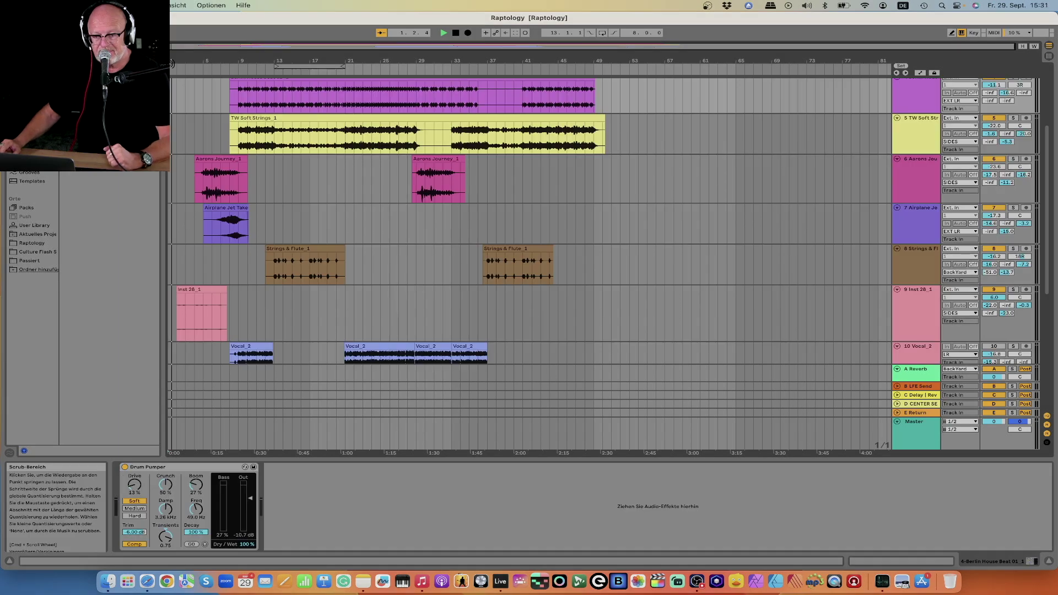
scroll(340, 284, down, 3)
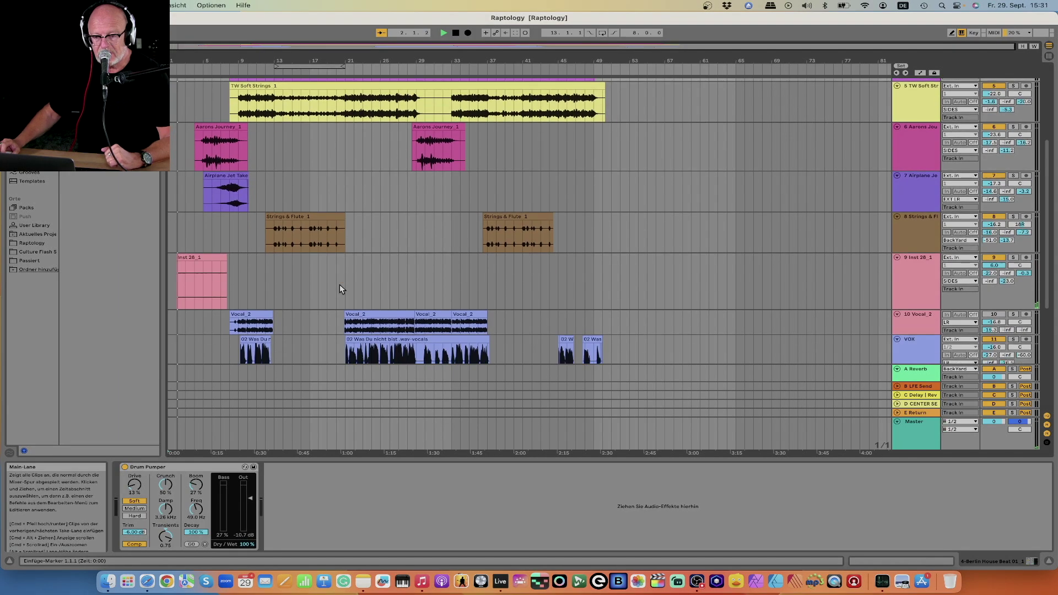
scroll(340, 284, down, 1)
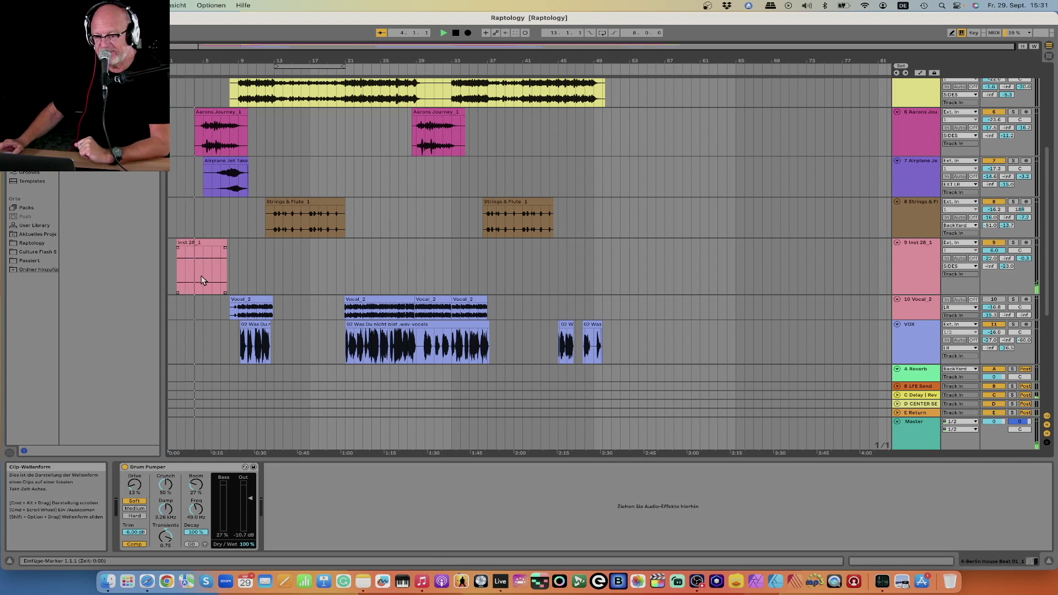
scroll(705, 296, down, 2)
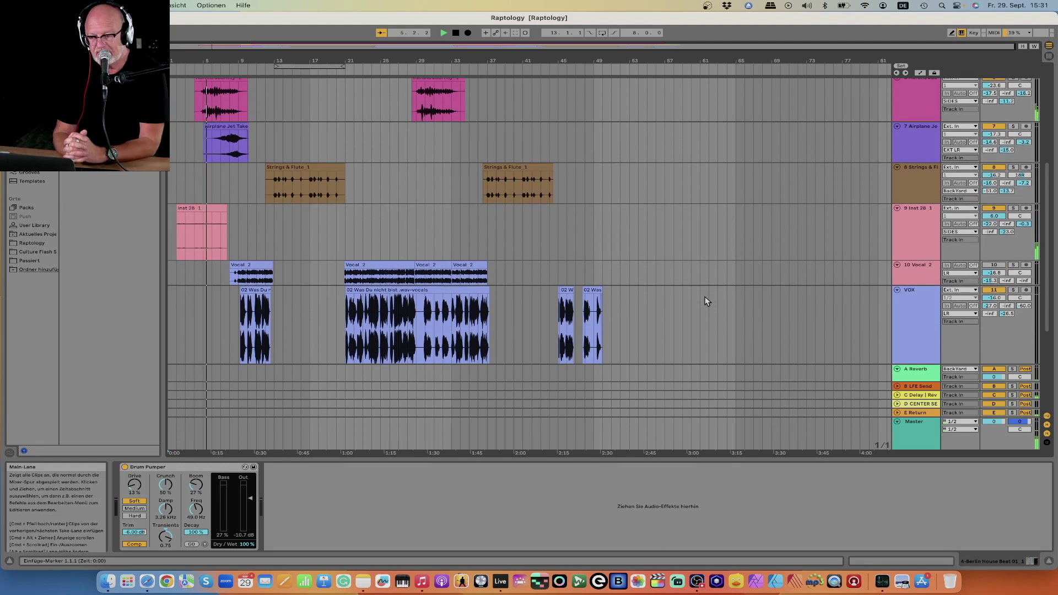
Select the Master track, then deactivate the VOX track and activate the Vocal_2 track
click(916, 429)
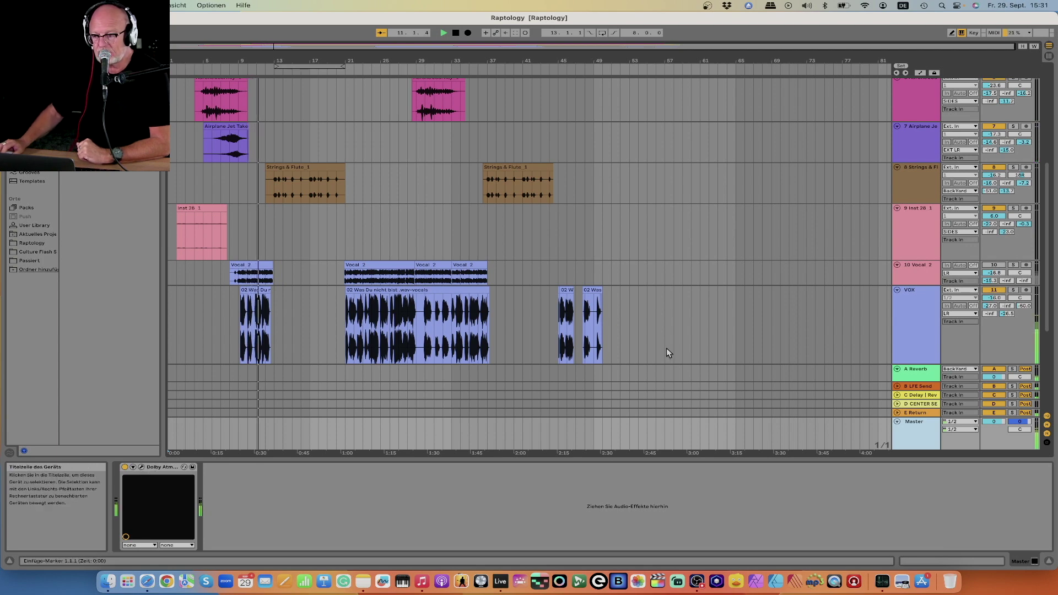
click(998, 292)
click(994, 265)
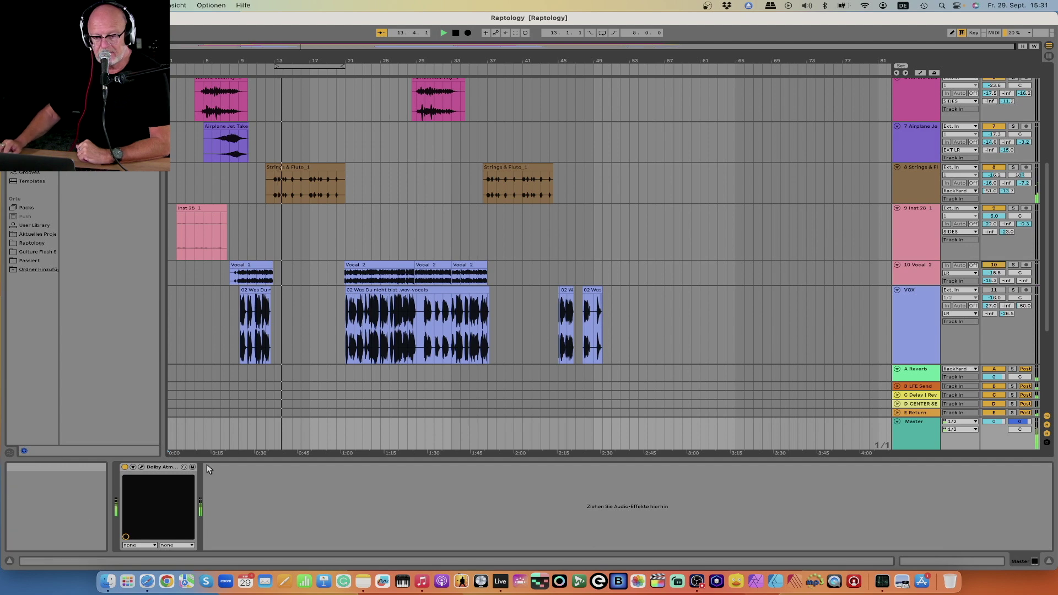
Open Dolby Atmos Composer on the Master and audition the Stereo headphone output before returning to Binaural
click(142, 467)
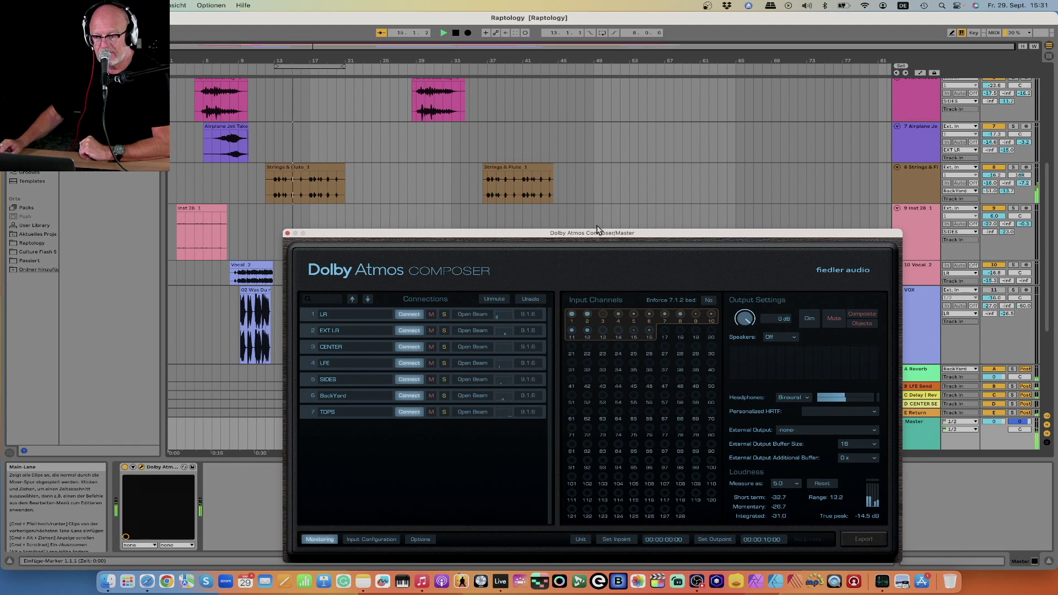
click(807, 396)
click(806, 416)
drag(653, 230, 581, 166)
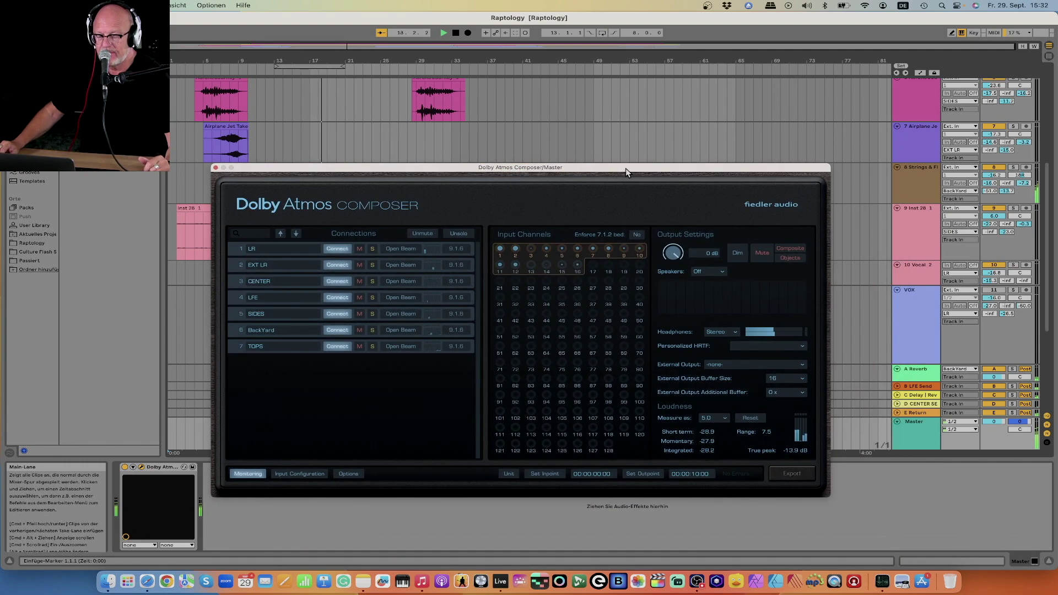
click(736, 332)
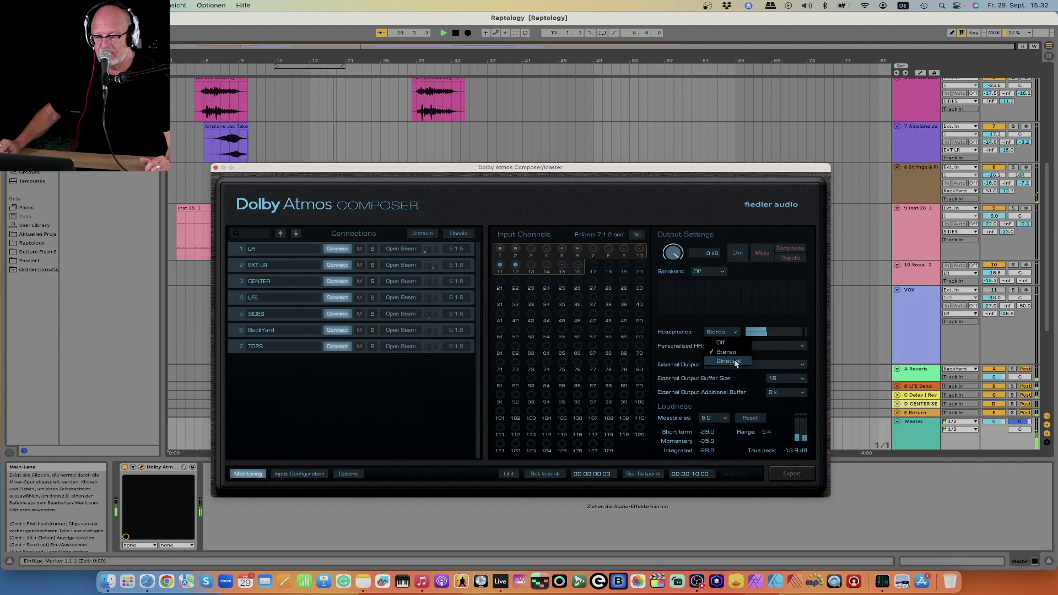
click(734, 359)
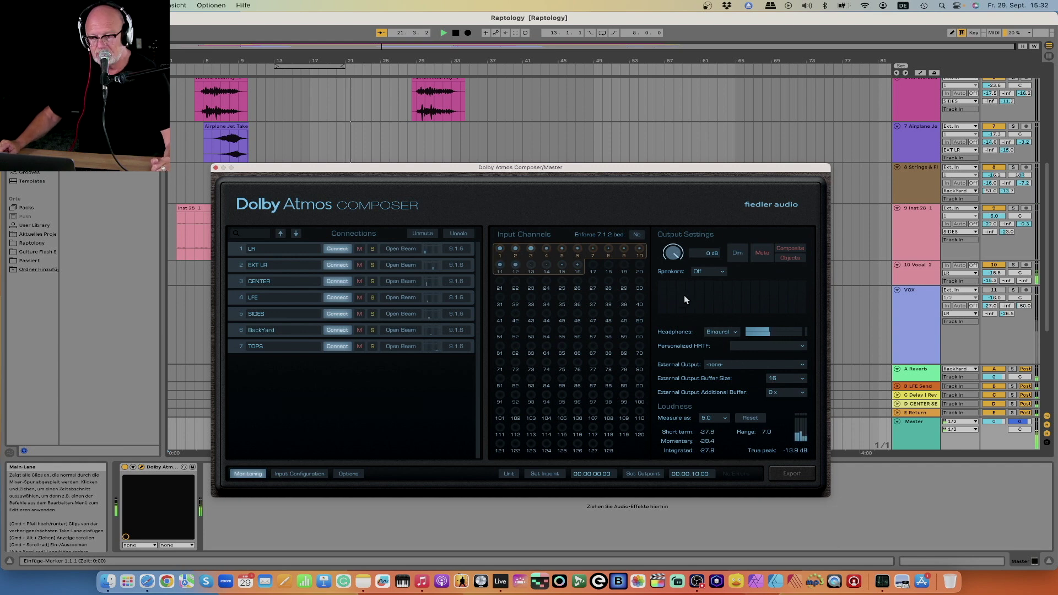
Enlarge the Vocal_2 track to reveal all its sends and turn its E Return send down to -inf
drag(475, 168, 472, 291)
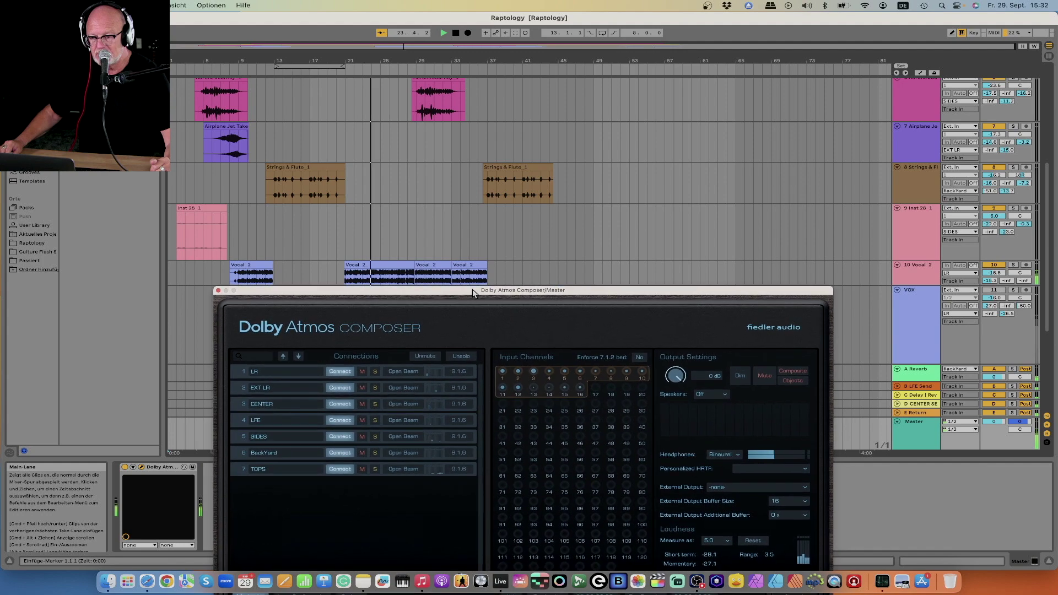
click(909, 278)
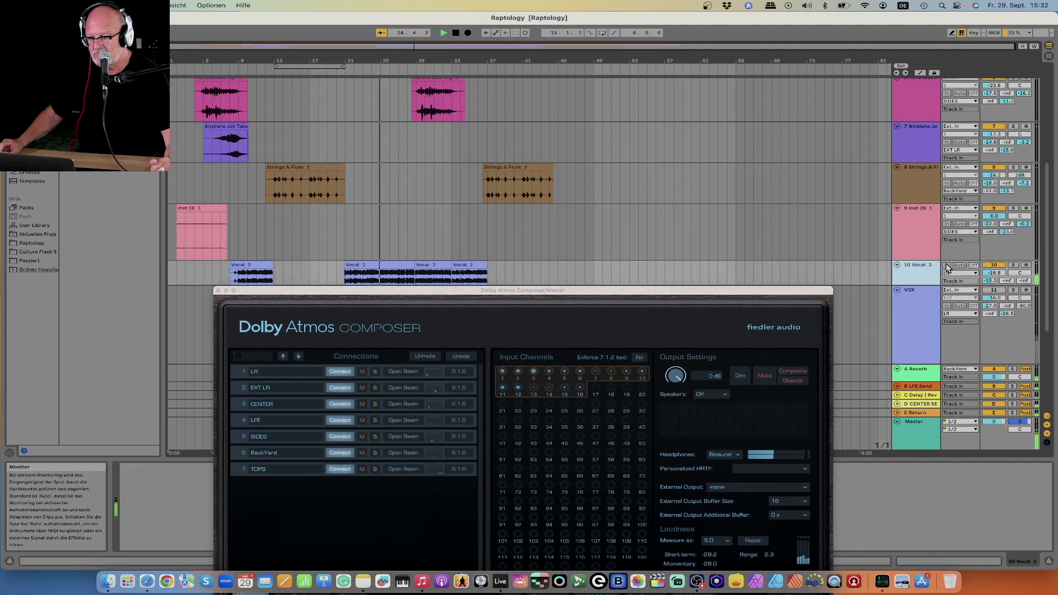
click(929, 257)
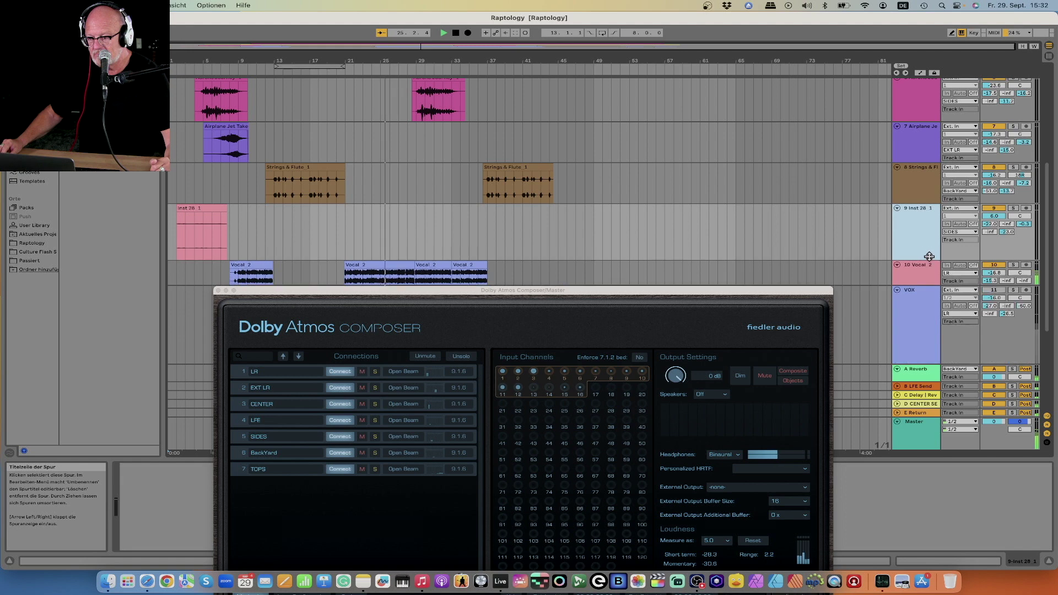
drag(924, 283, 923, 298)
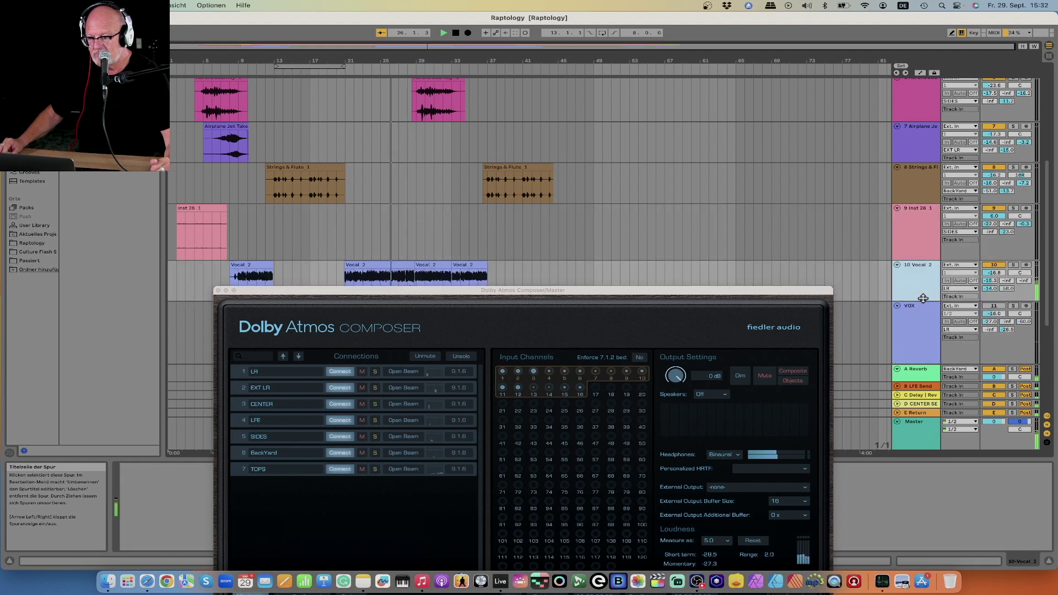
click(1007, 289)
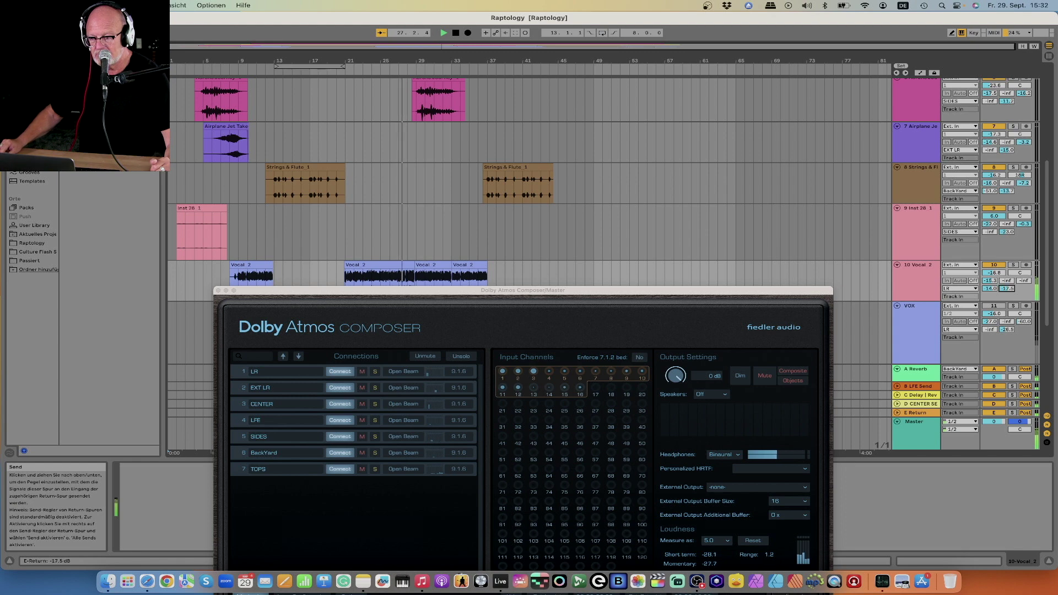
drag(1007, 289, 1007, 300)
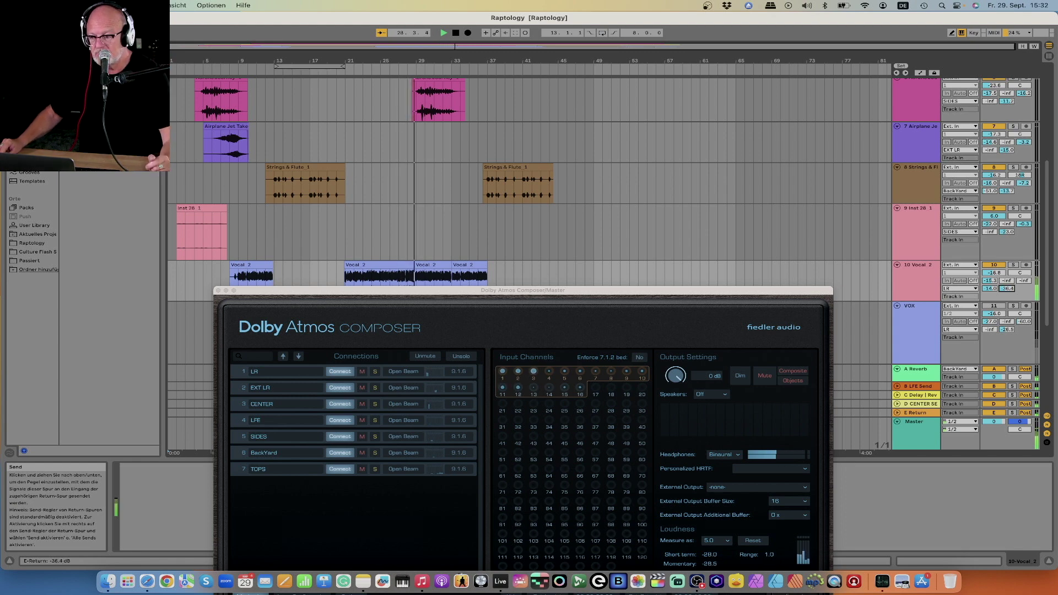
Compare the Composer's headphone output in Stereo and Binaural again, leave it on Binaural, and stop playback
drag(732, 295, 728, 182)
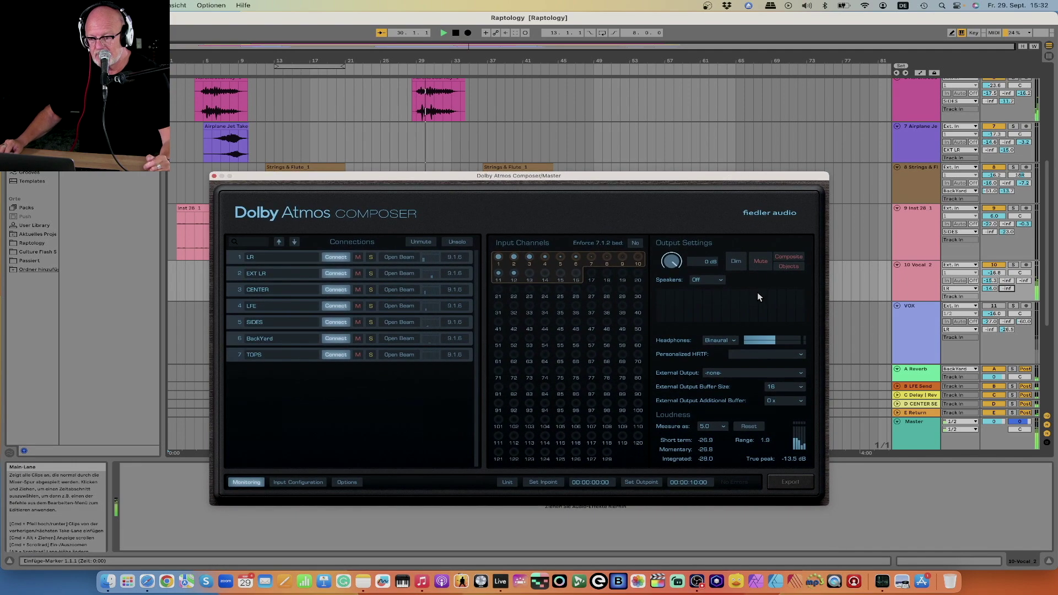
click(732, 340)
click(735, 361)
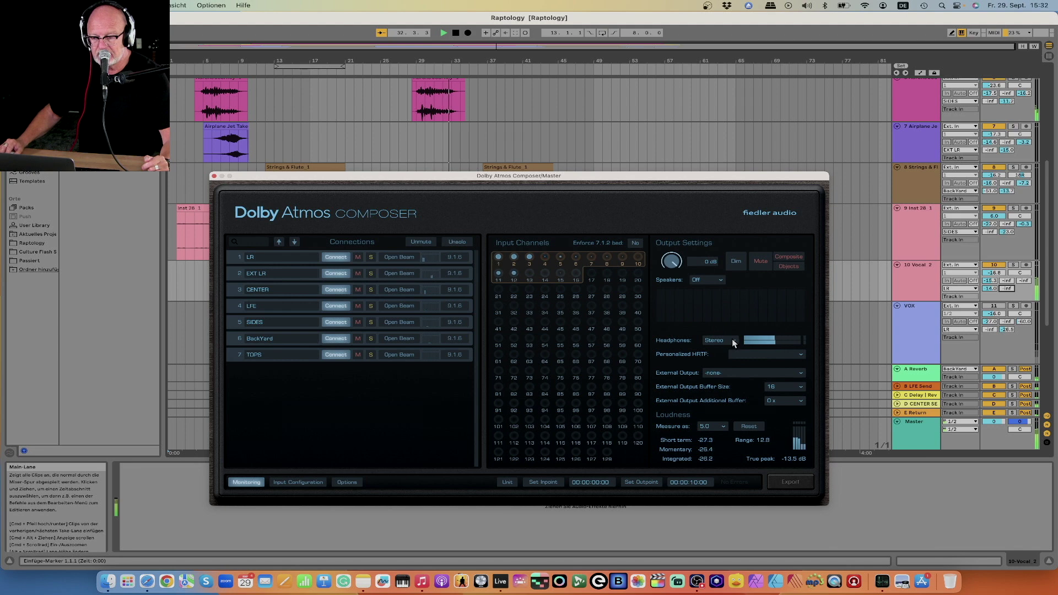
click(732, 340)
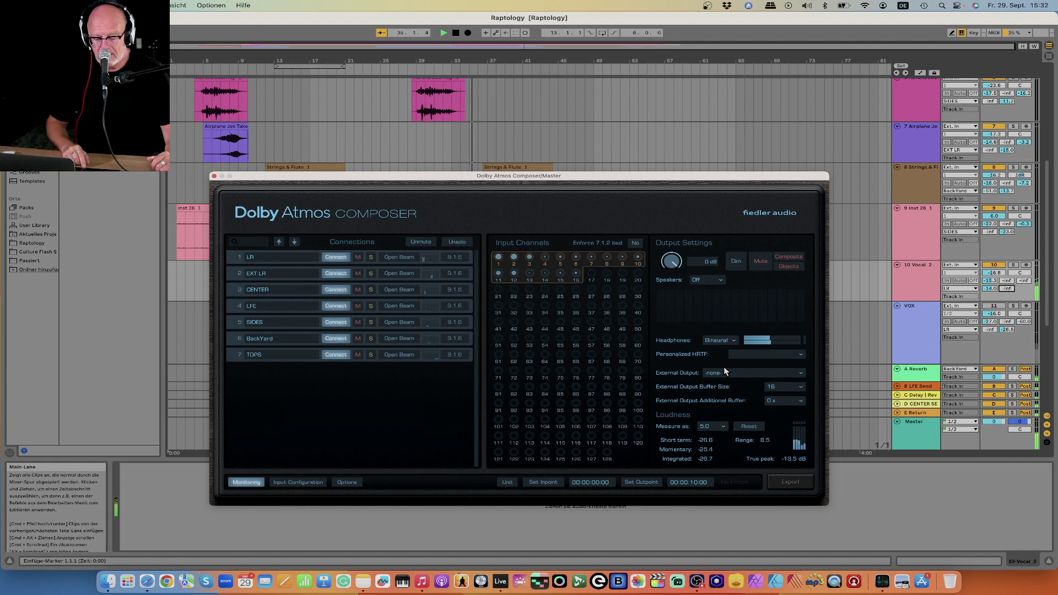
key(space)
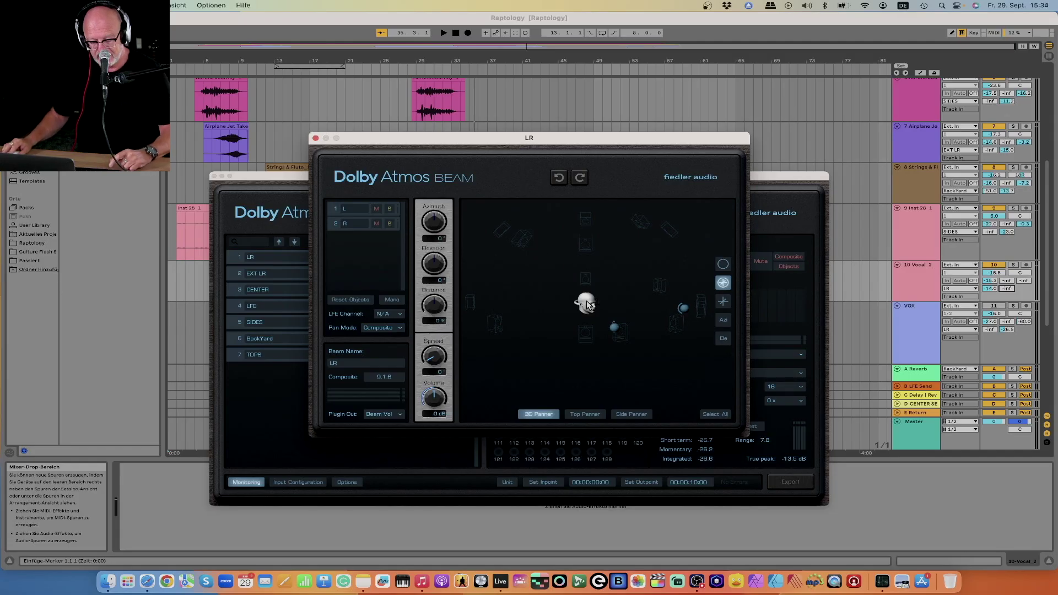
Inspect the LR beam's speaker layout by rotating the 3D Panner, close the beam, and open LR's composite format list
drag(585, 302, 616, 302)
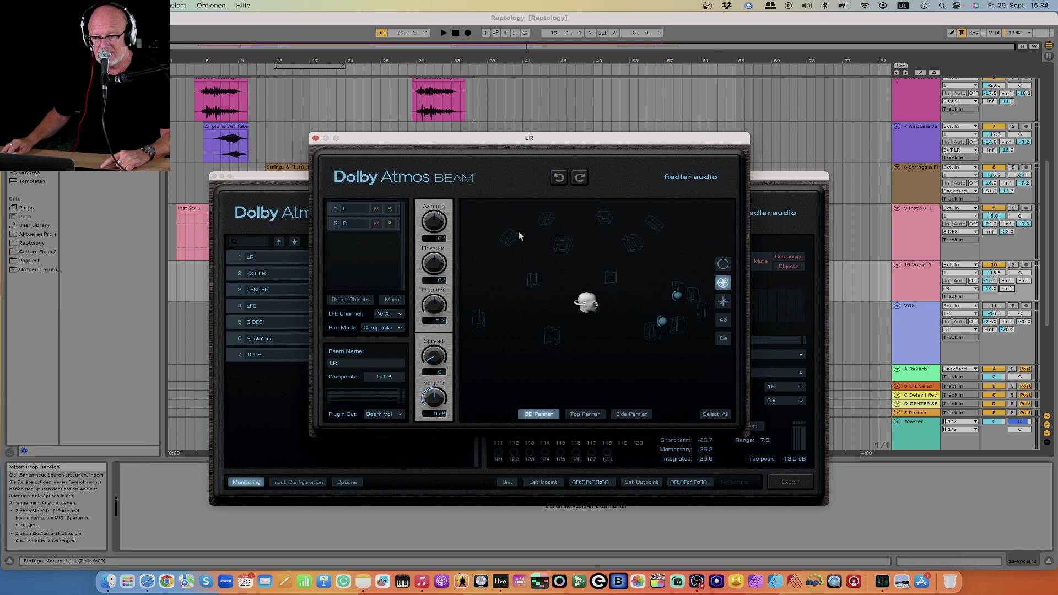
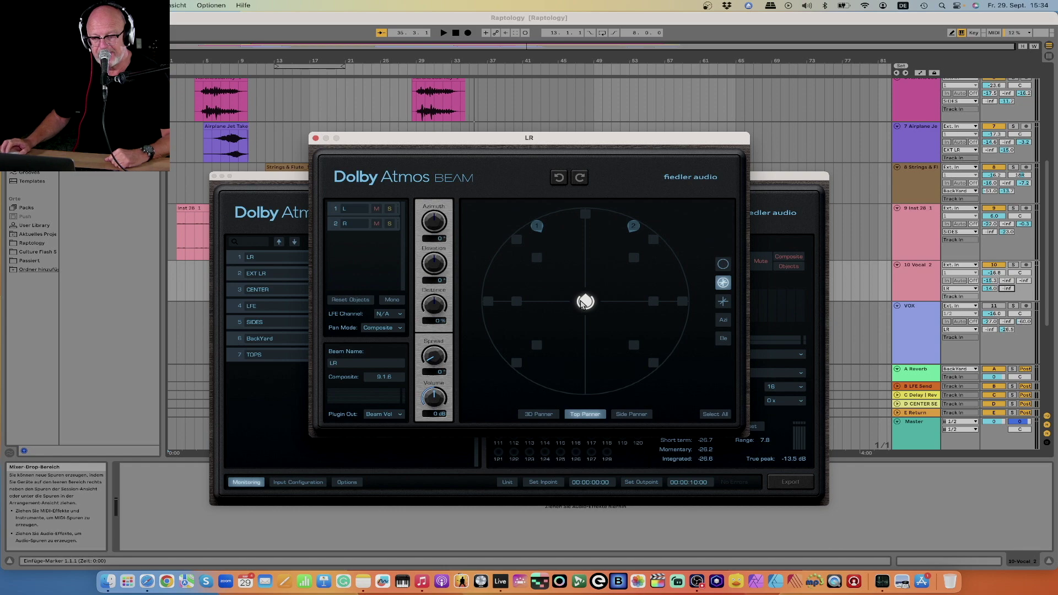
click(316, 138)
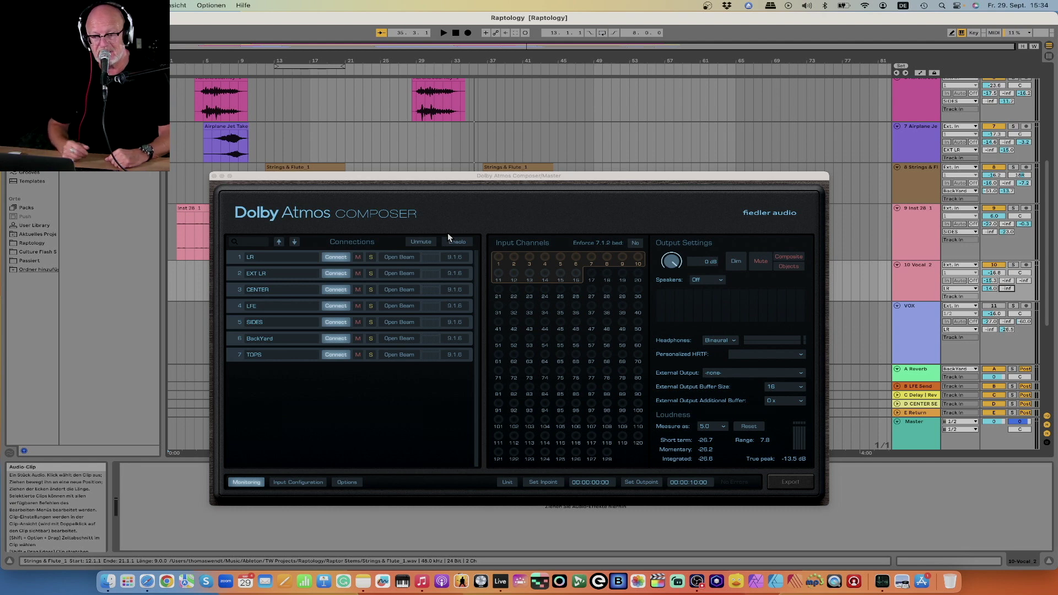
click(454, 256)
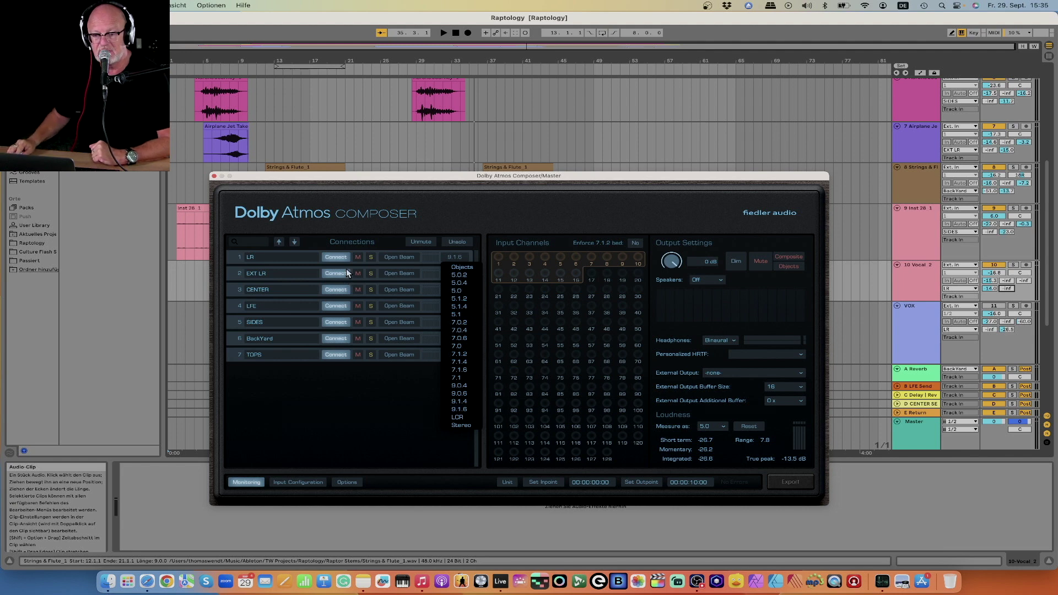
Reopen the LR beam and examine its speaker layout in the Side Panner and from several angles in the 3D Panner
click(397, 257)
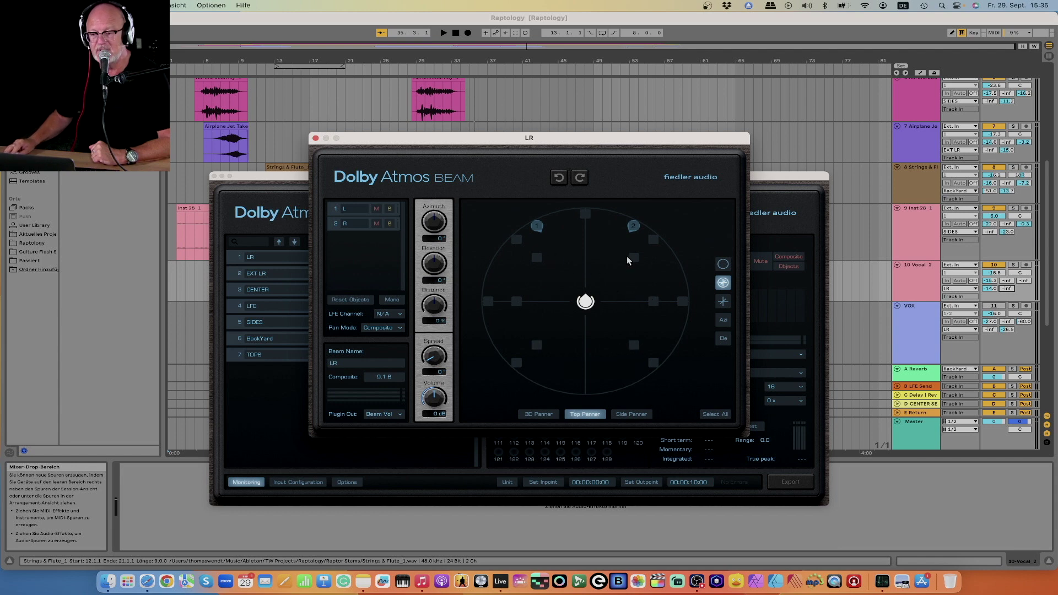
click(639, 417)
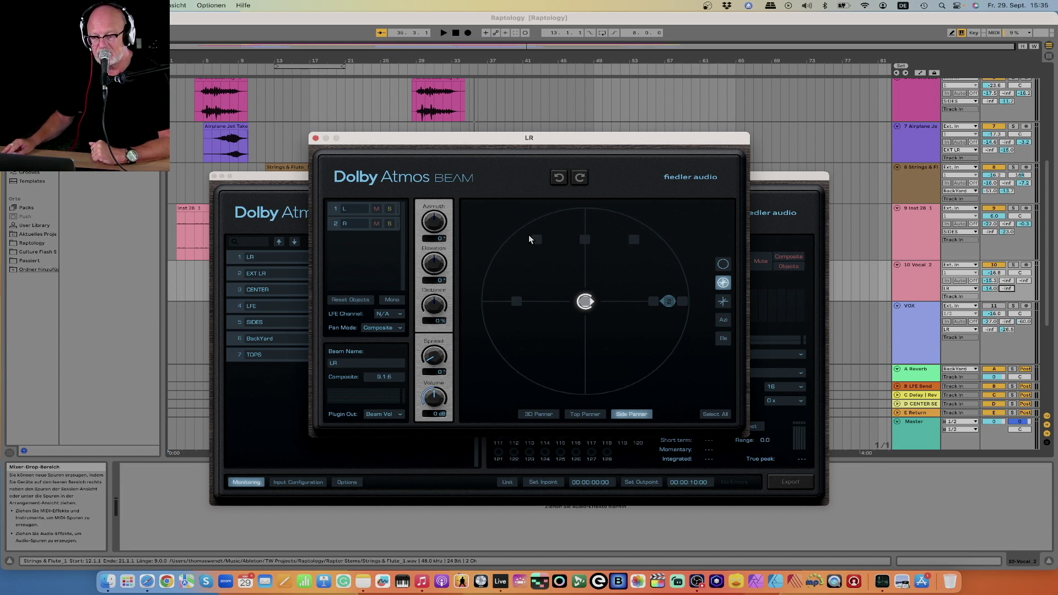
click(540, 414)
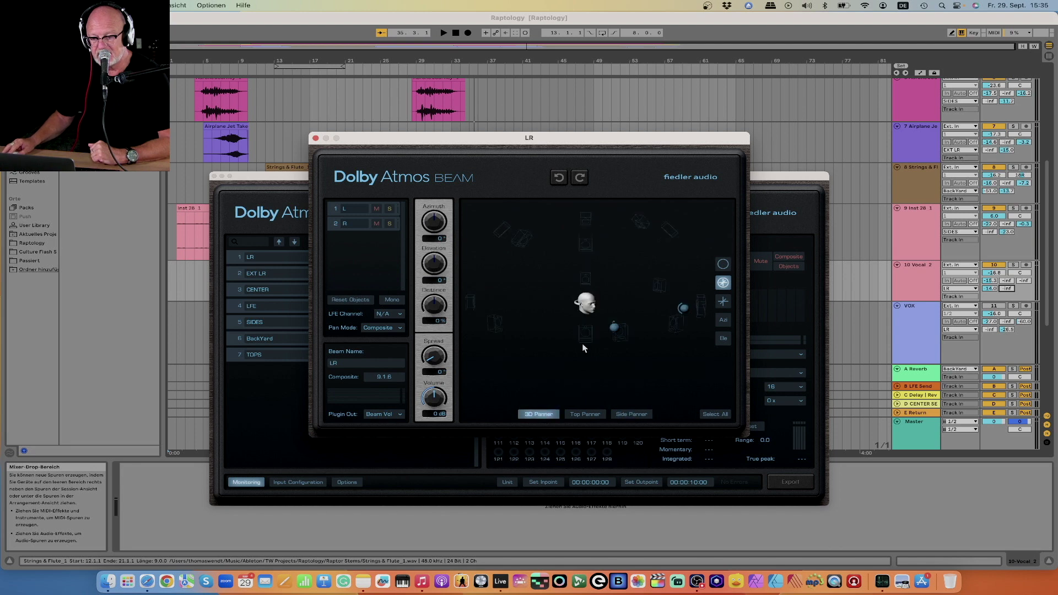
drag(597, 327, 566, 325)
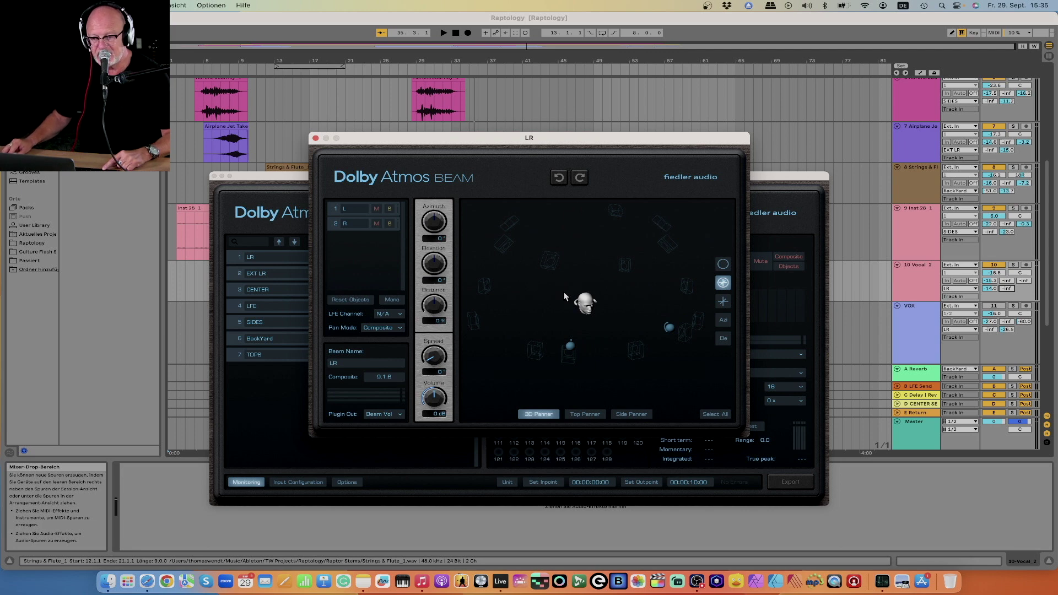
mouse_move(556, 282)
mouse_down()
mouse_move(638, 290)
mouse_move(645, 261)
mouse_move(537, 271)
mouse_move(538, 280)
mouse_up()
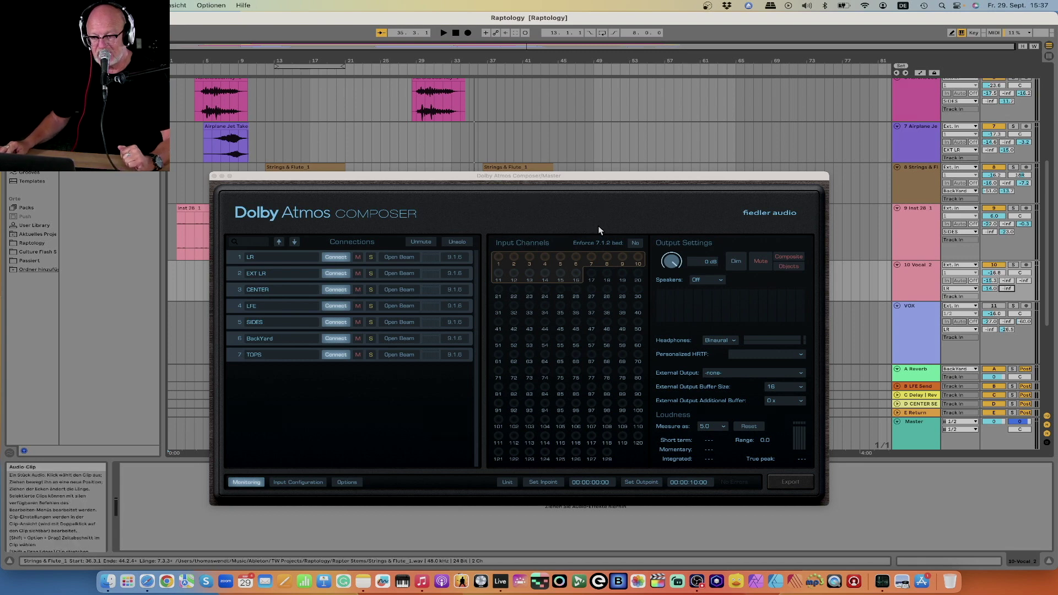
Move the Dolby Atmos Composer window clear of the track headers
click(471, 177)
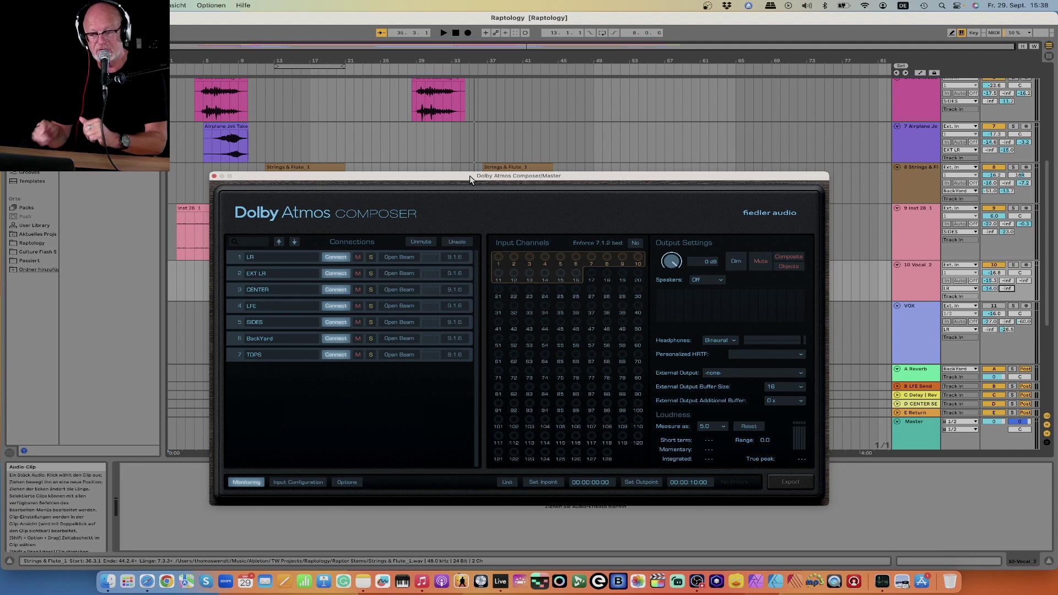
drag(460, 180, 389, 212)
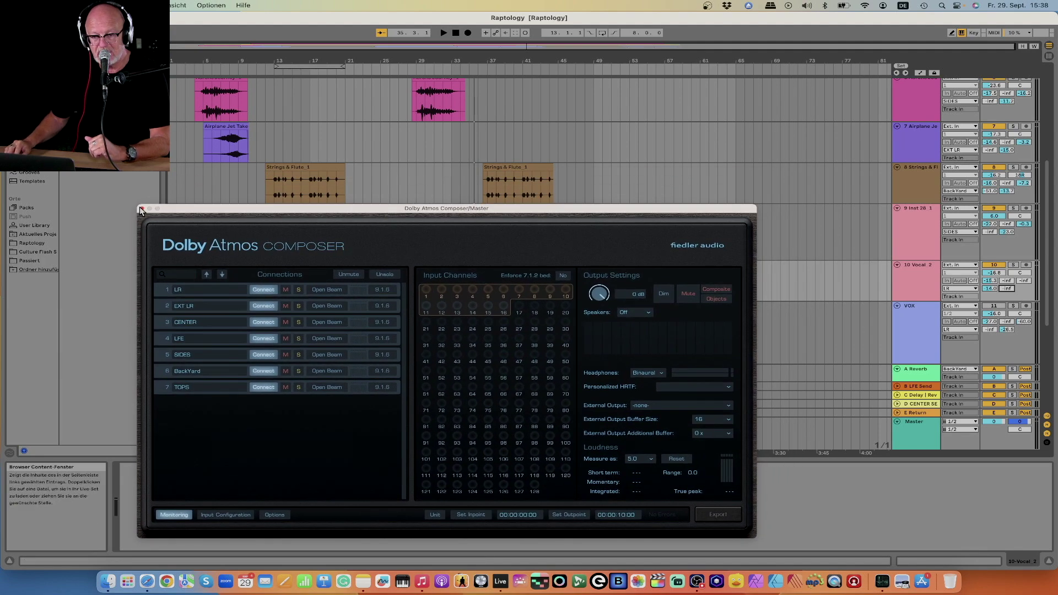
drag(285, 210, 177, 150)
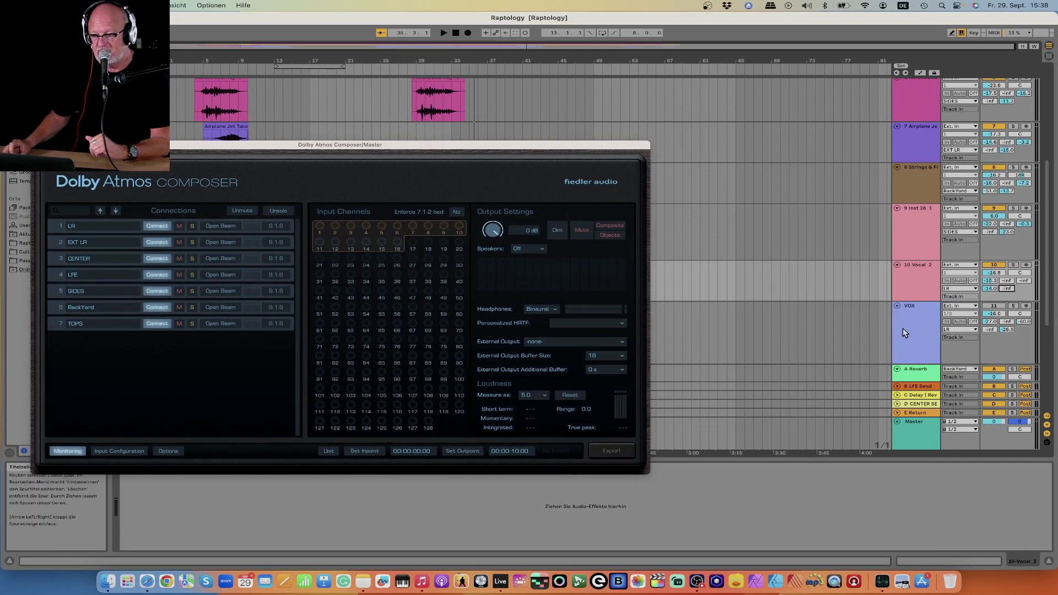
Reduce the height of the EXT LR track to match the other bus tracks
scroll(902, 325, down, 5)
click(912, 208)
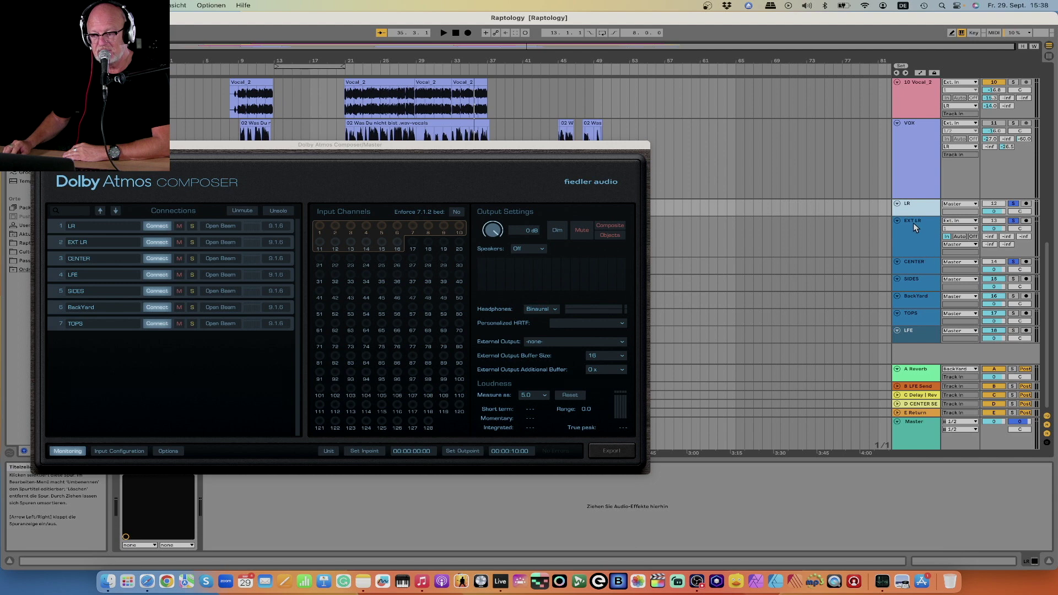
mouse_move(913, 215)
mouse_down()
mouse_move(914, 240)
mouse_move(914, 216)
mouse_up()
drag(921, 258, 917, 233)
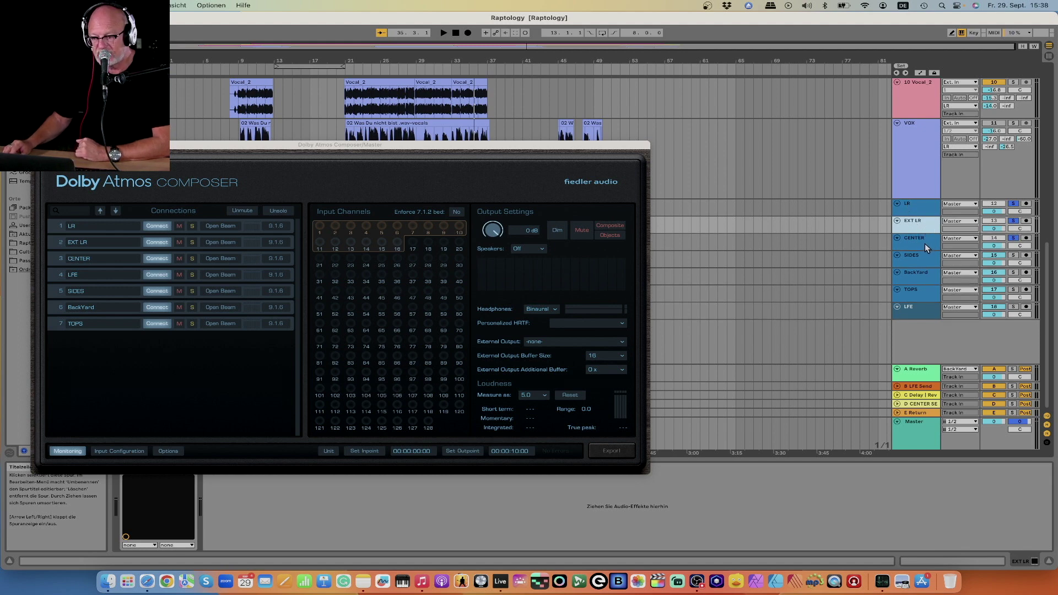
Review which bus tracks the source tracks 808_1, Berlin House and Aarons Journey are routed to
scroll(924, 244, up, 1)
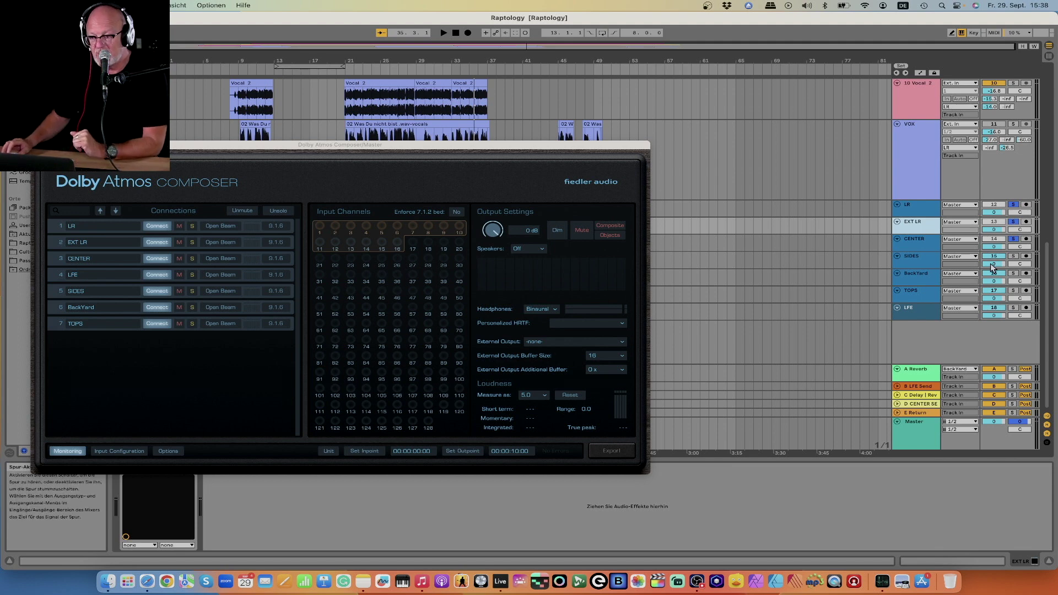
scroll(972, 215, up, 10)
scroll(973, 215, up, 2)
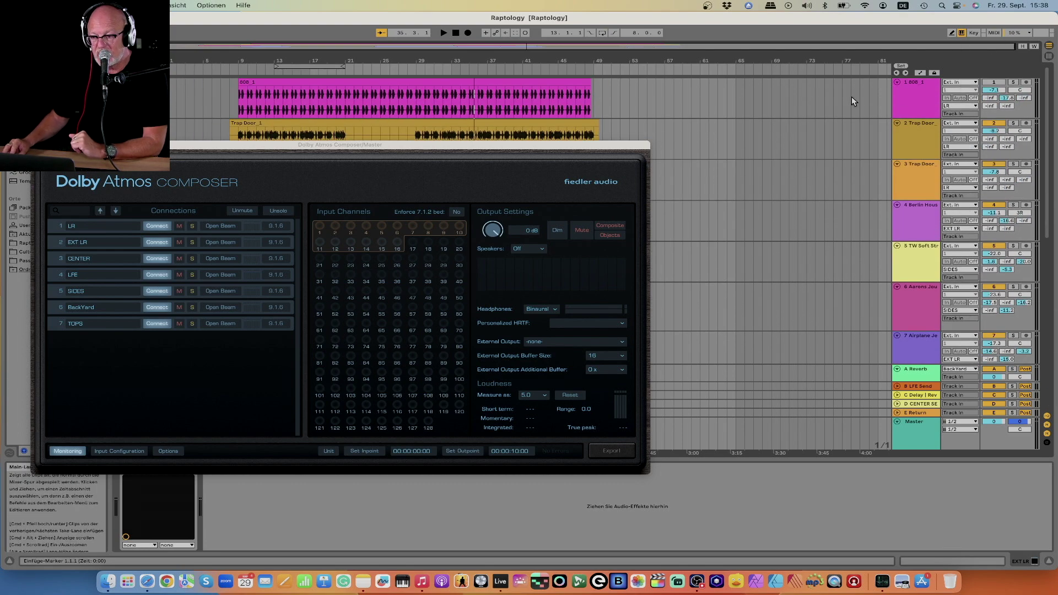
click(916, 99)
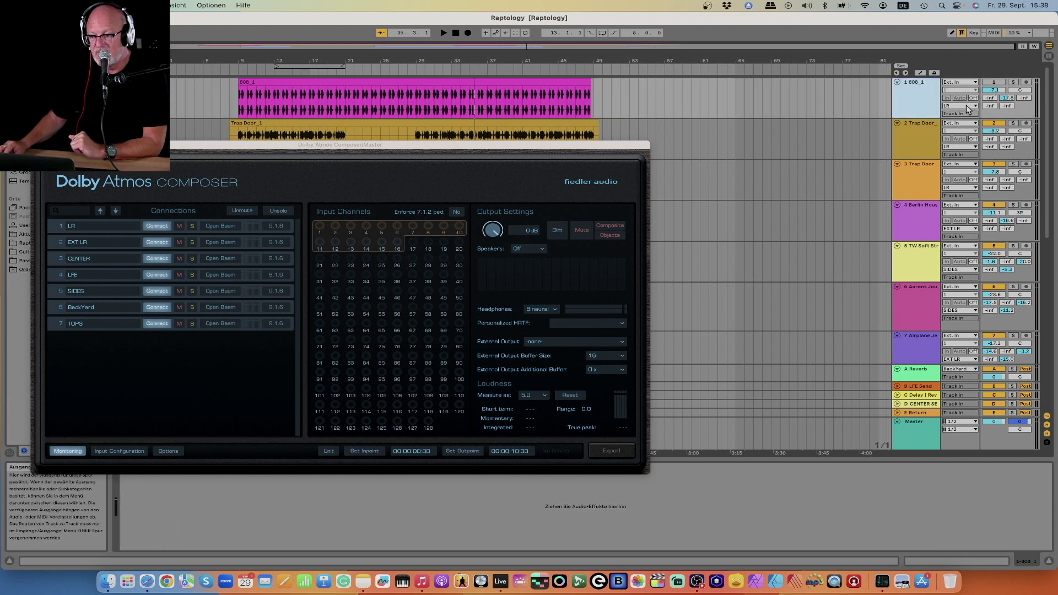
scroll(924, 175, down, 5)
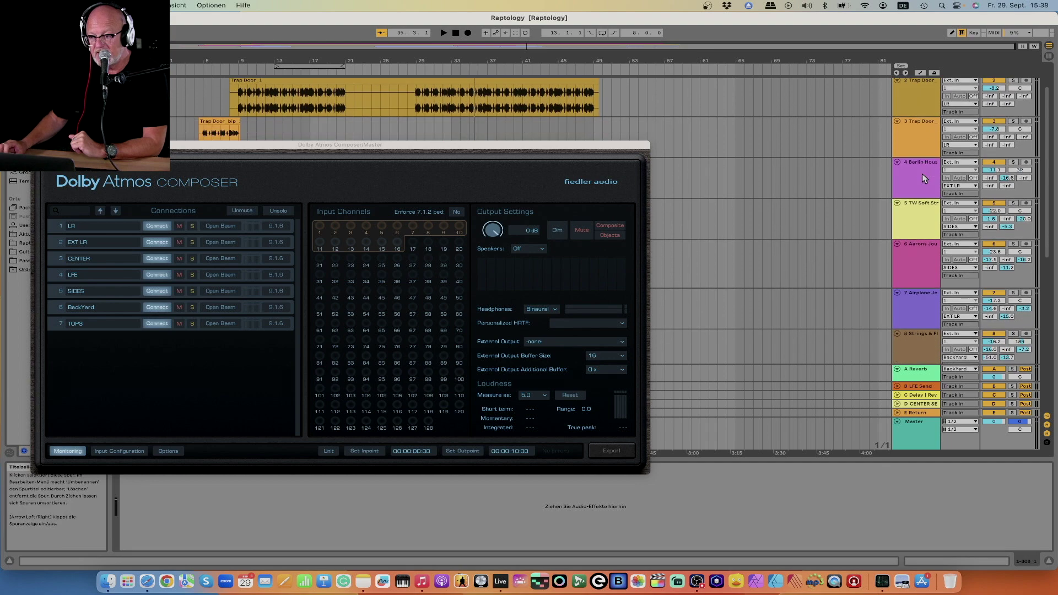
click(918, 129)
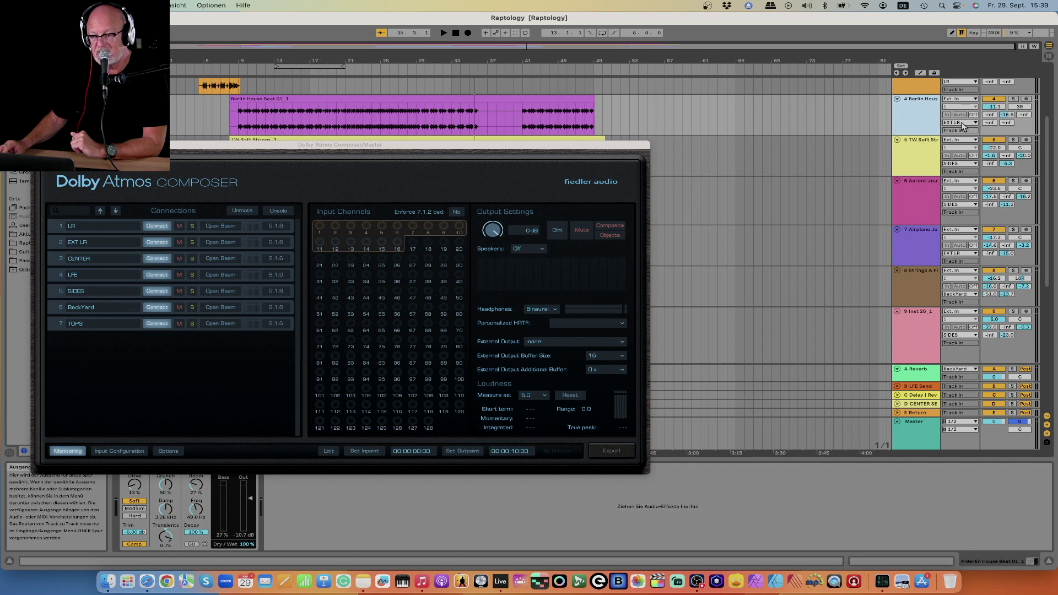
click(923, 203)
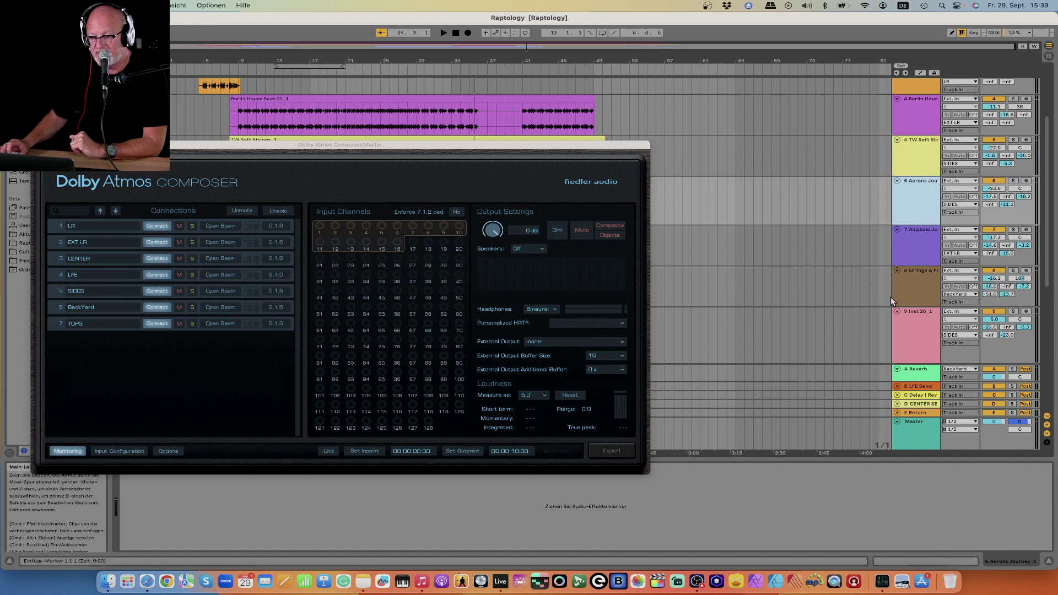
scroll(892, 297, down, 10)
scroll(893, 298, down, 2)
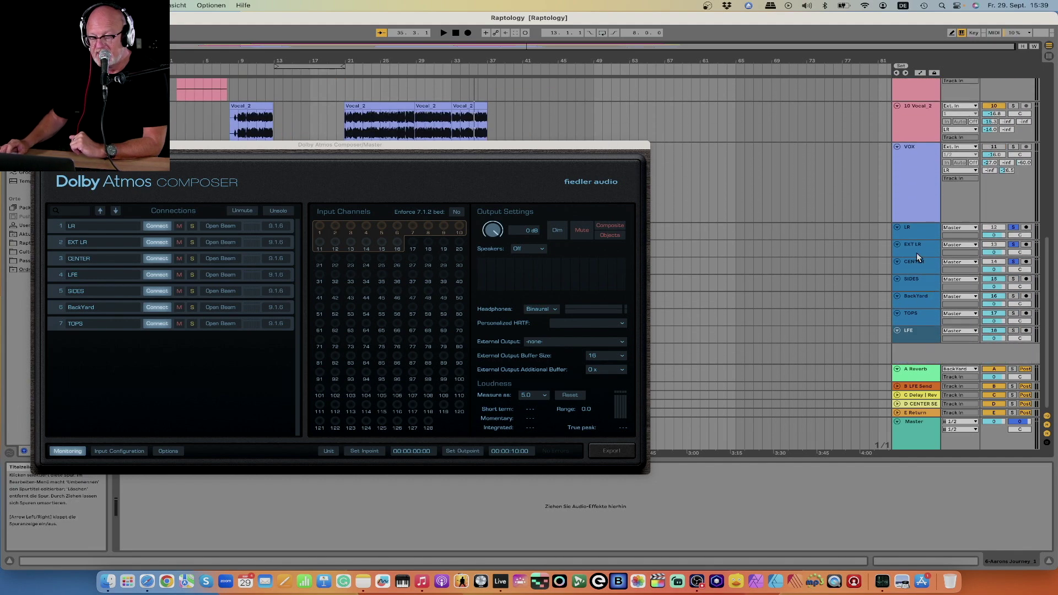
Move the Composer window off the device view, open the LR track's Beam, and view its object positions in the Top Panner
click(919, 234)
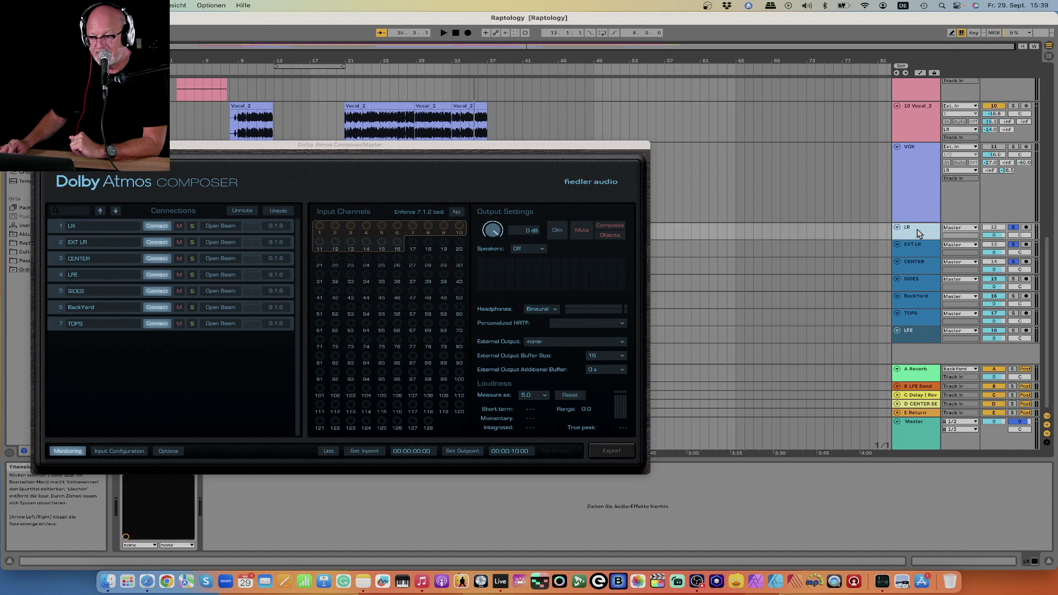
drag(493, 149, 634, 52)
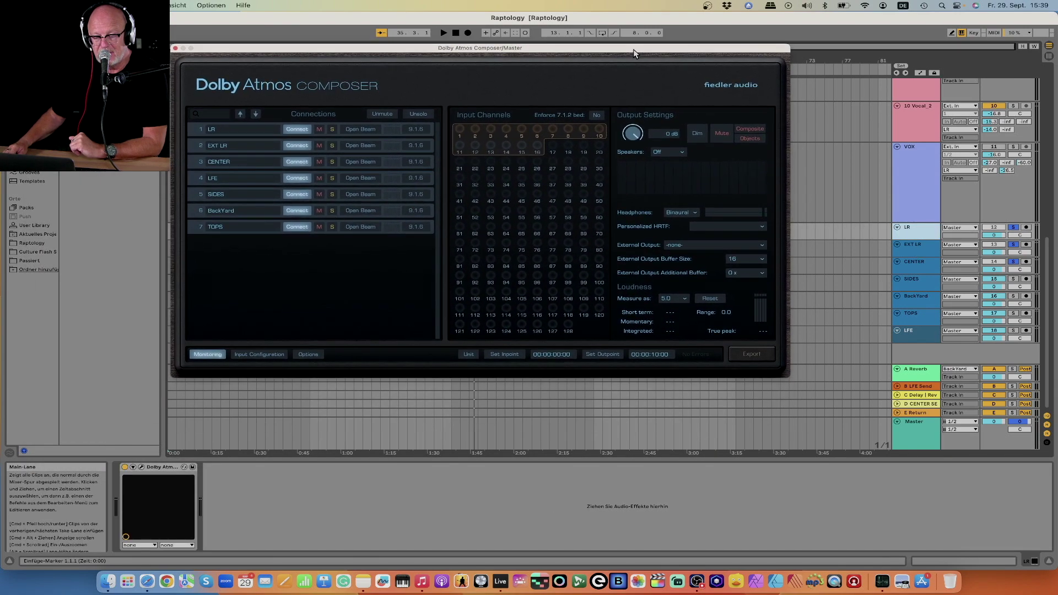
click(142, 467)
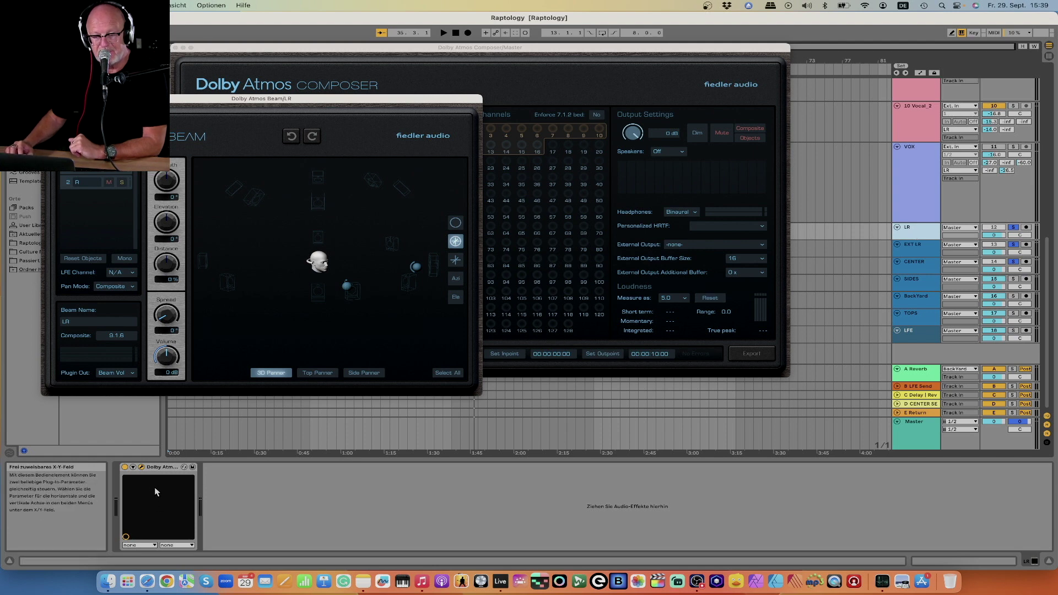
click(318, 374)
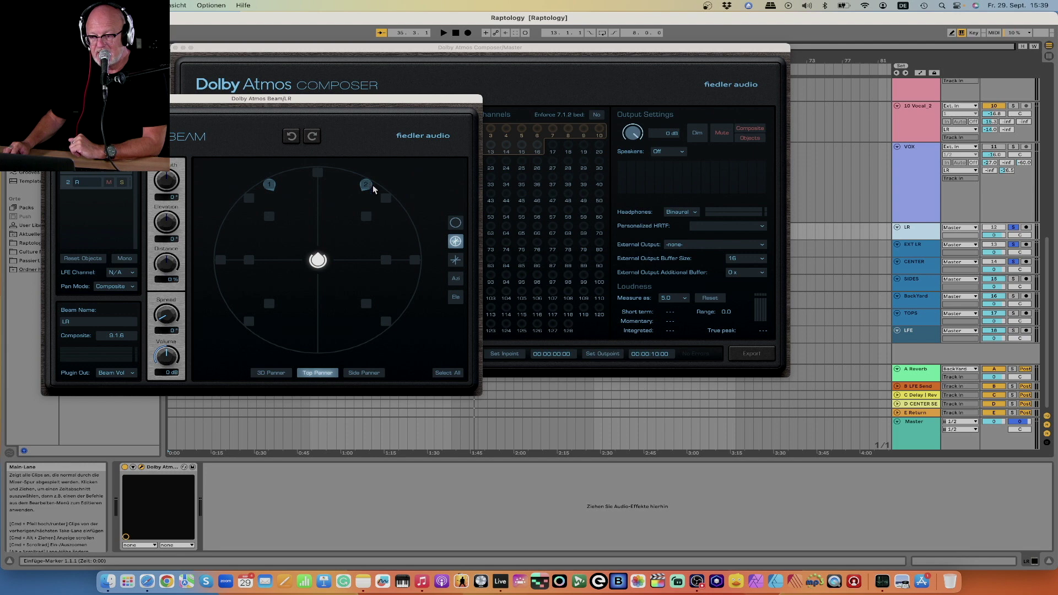
Open the SIDES track's Beam beside LR's to compare their panning, and close both Beam windows
click(926, 285)
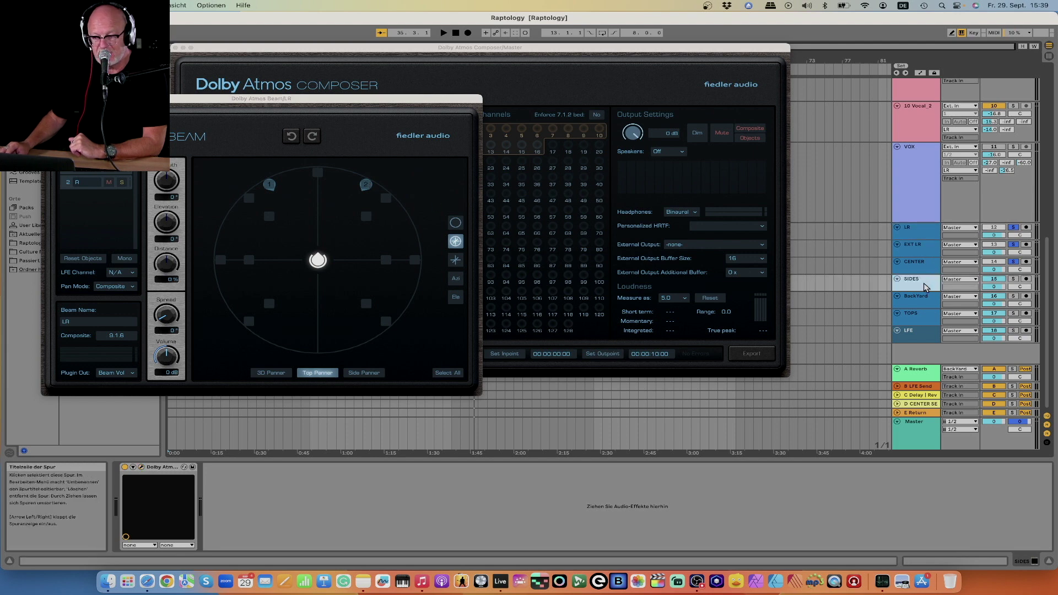
click(142, 467)
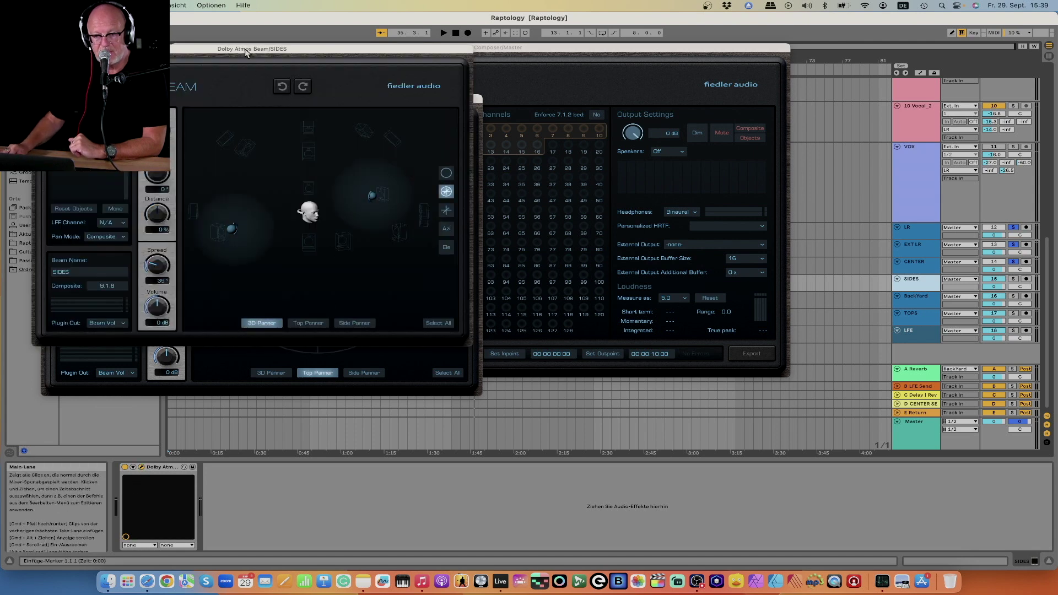
drag(245, 51, 422, 106)
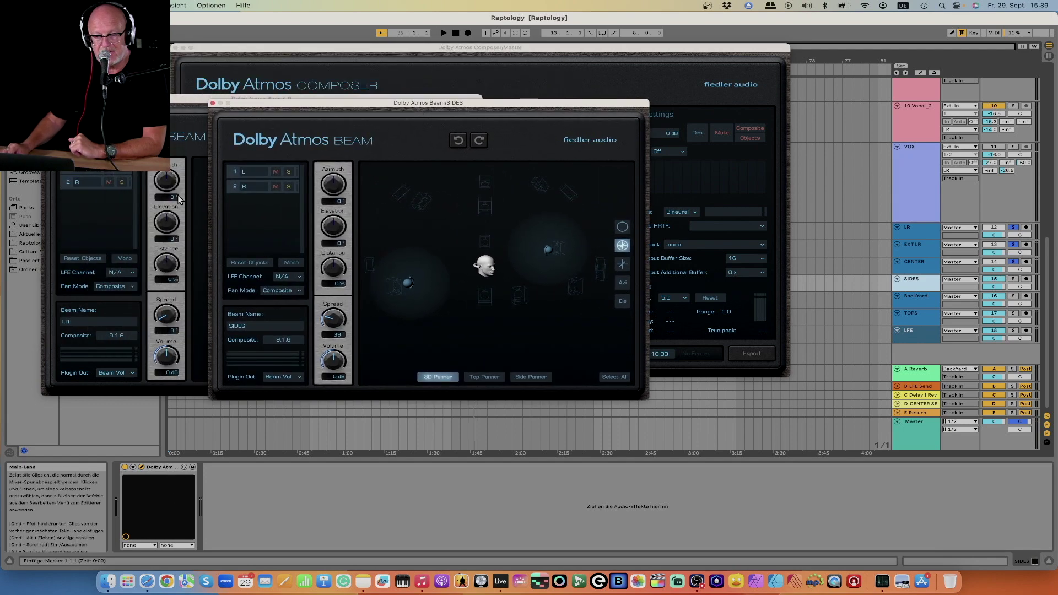
click(213, 103)
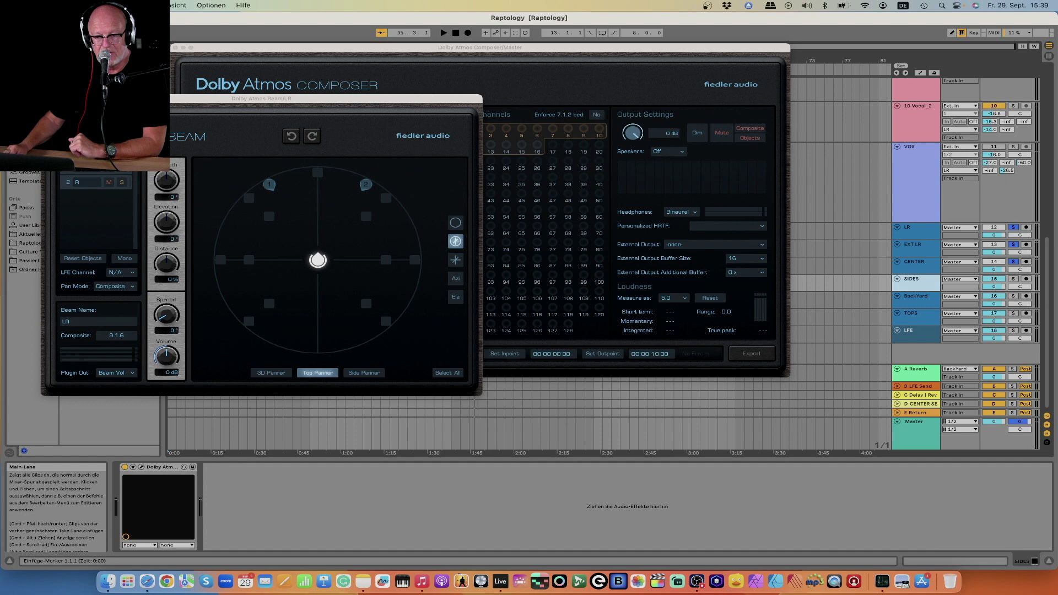
click(48, 99)
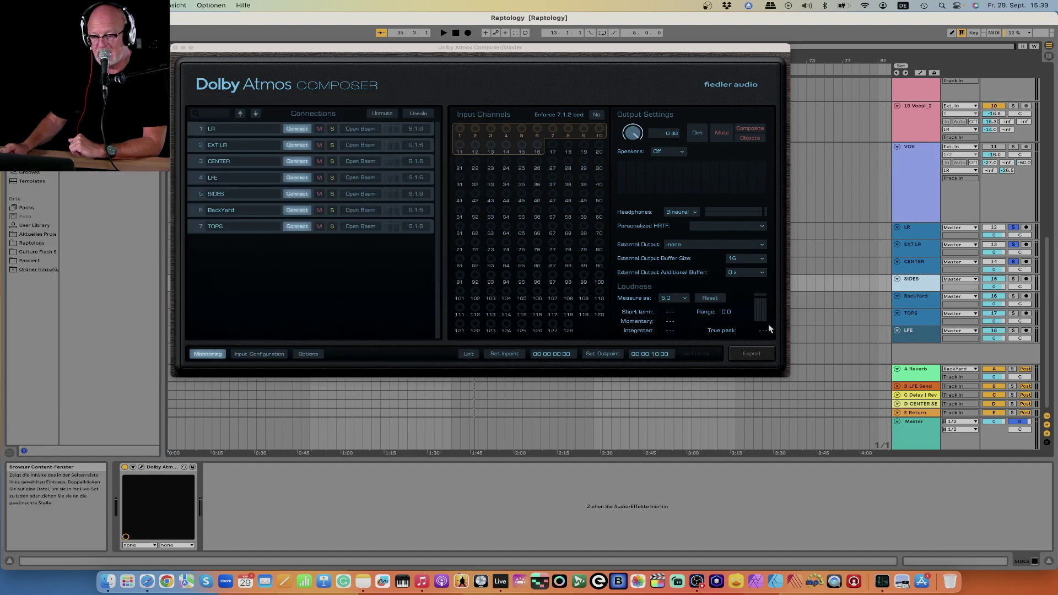
Start playback with the Composer in view, and inspect the SIDES beam in the 3D Panner before closing it
drag(354, 49, 440, 159)
scroll(213, 110, up, 10)
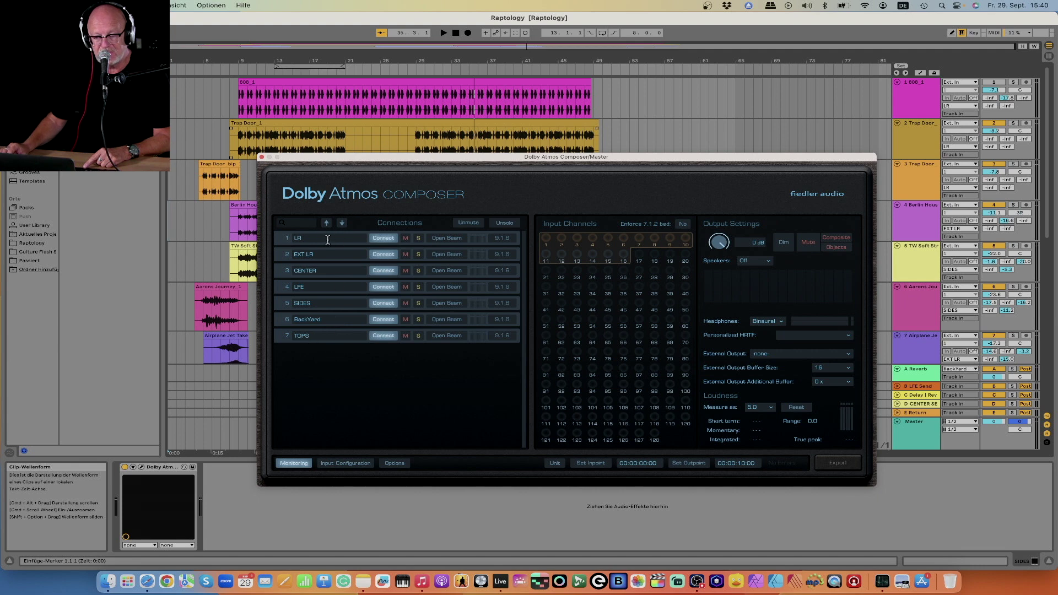
key(space)
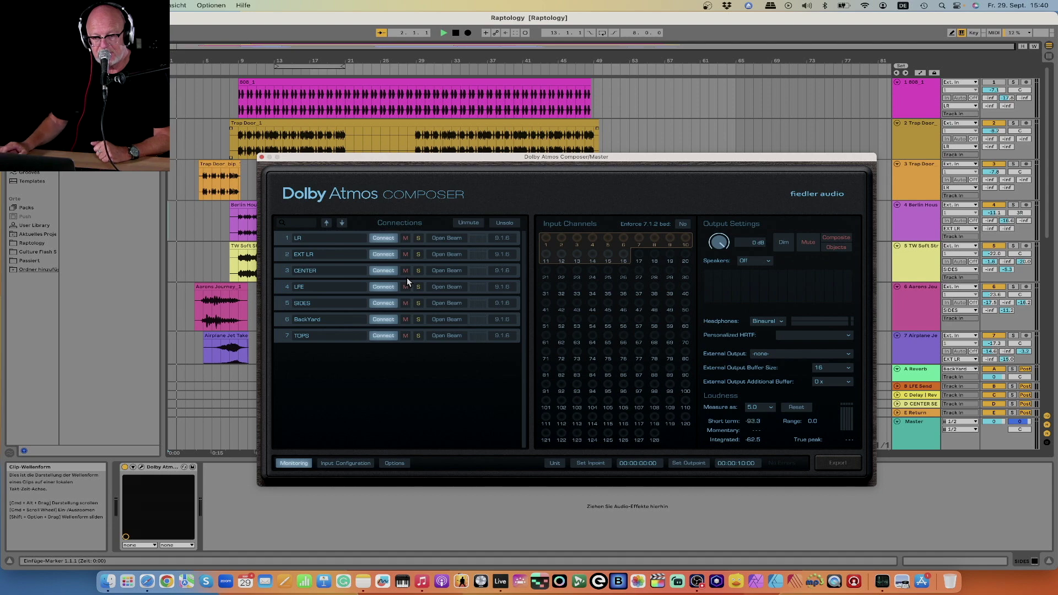
scroll(217, 306, down, 5)
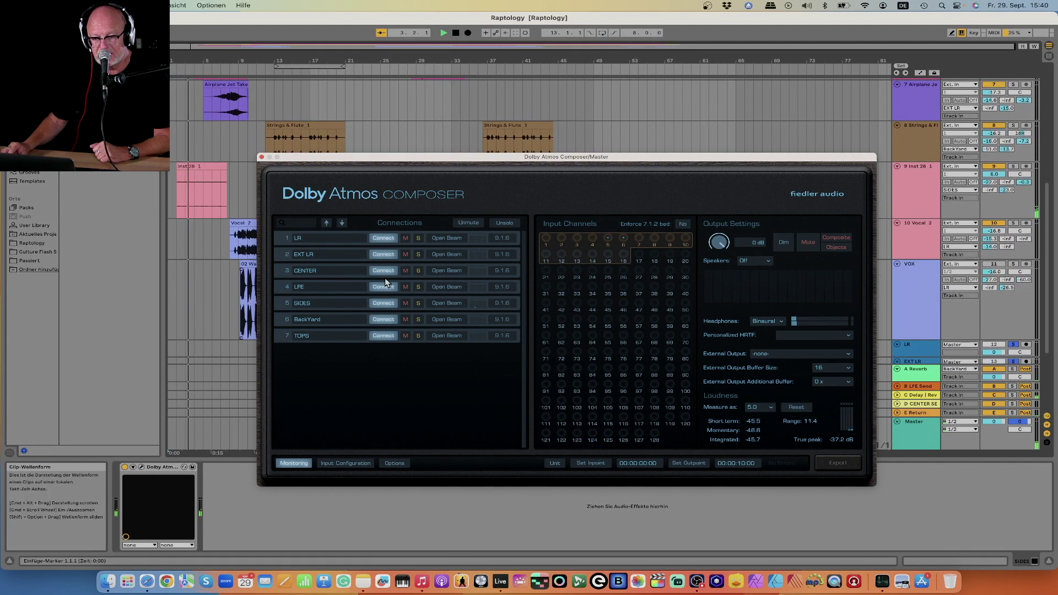
scroll(987, 323, down, 5)
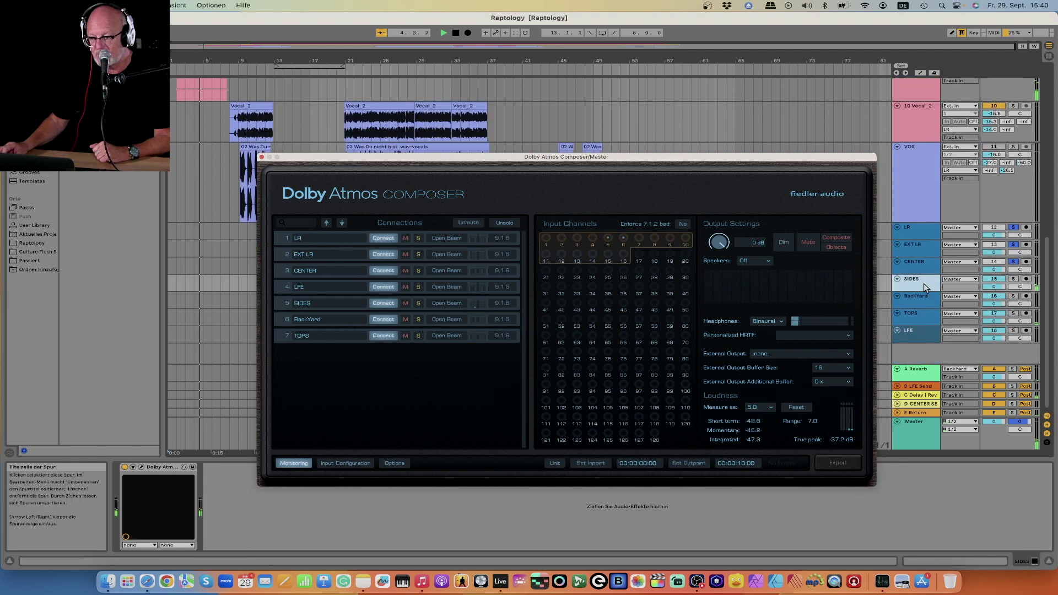
click(446, 303)
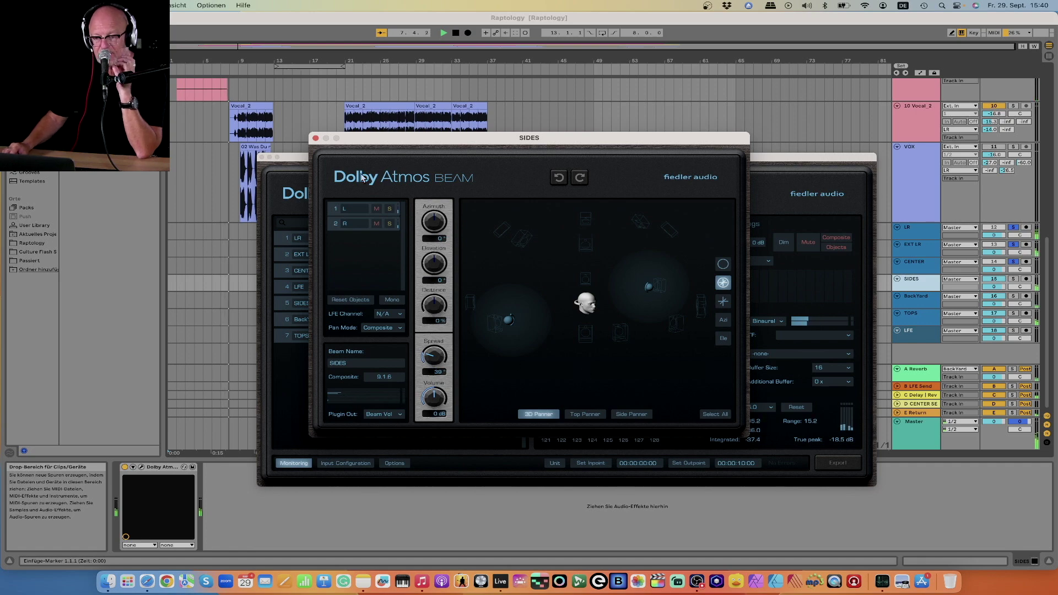
click(316, 138)
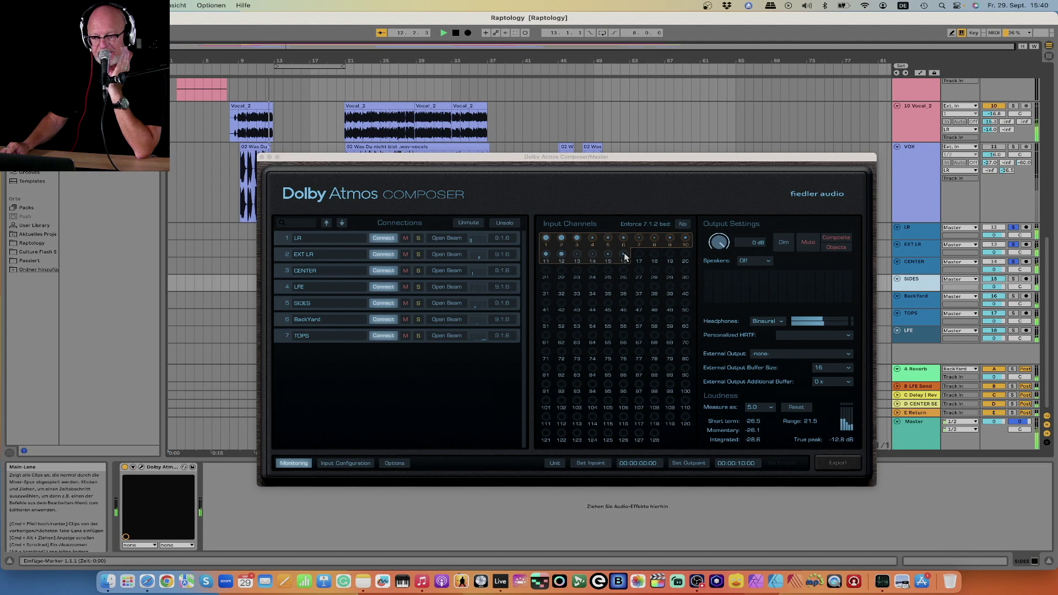
Audition the LR, EXT LR, CENTER and LFE connections by soloing each in turn in the Composer
click(418, 238)
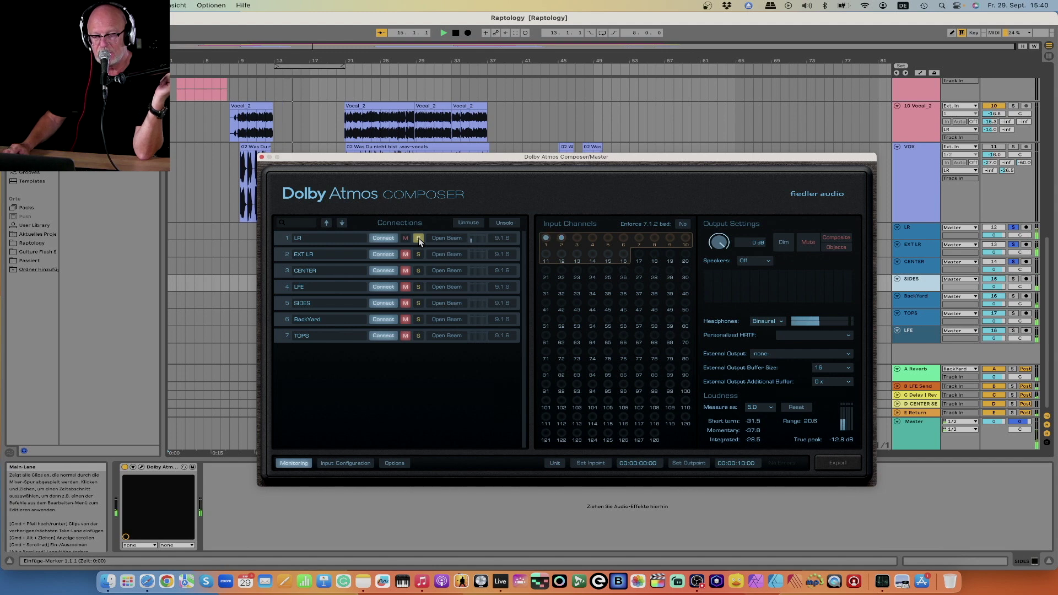
click(418, 254)
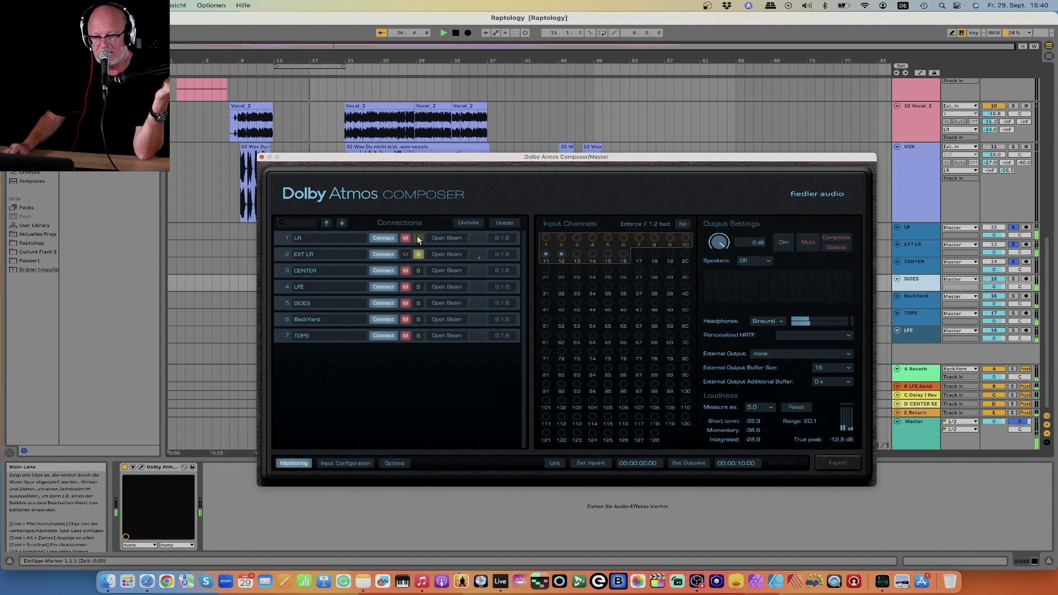
click(419, 256)
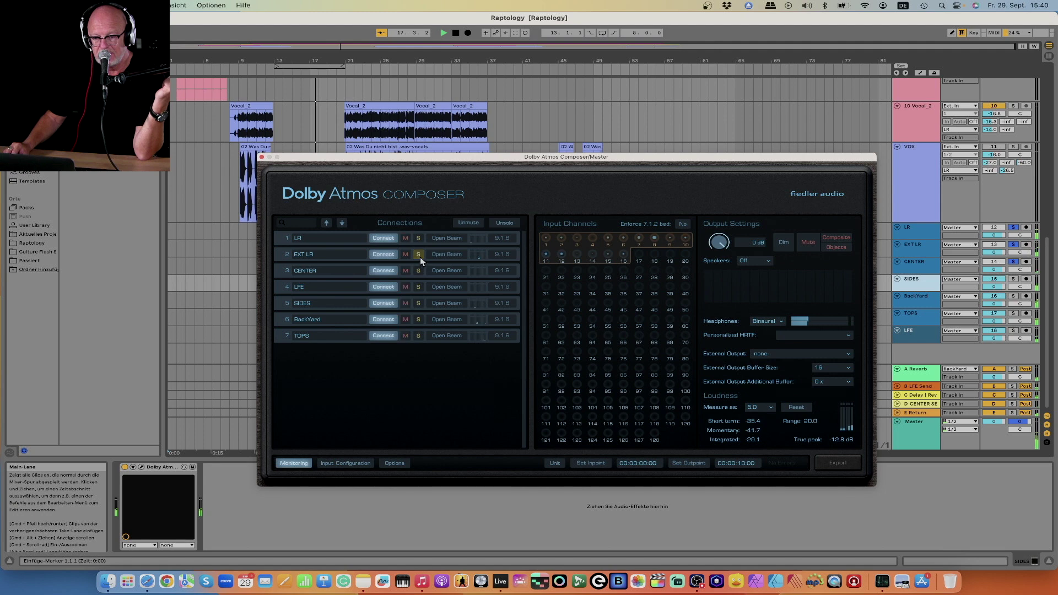
click(418, 270)
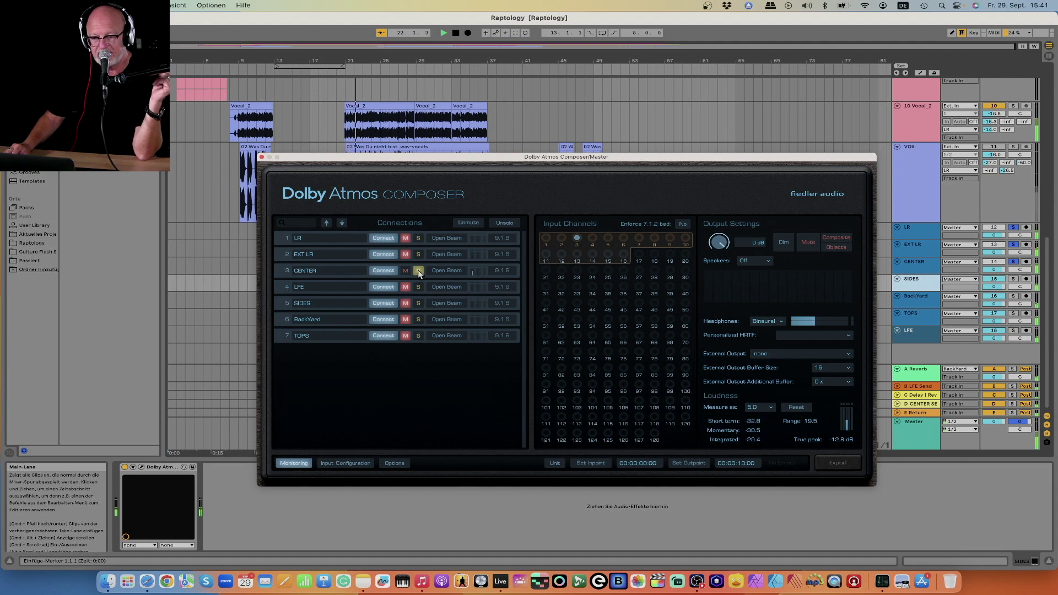
click(418, 270)
click(419, 286)
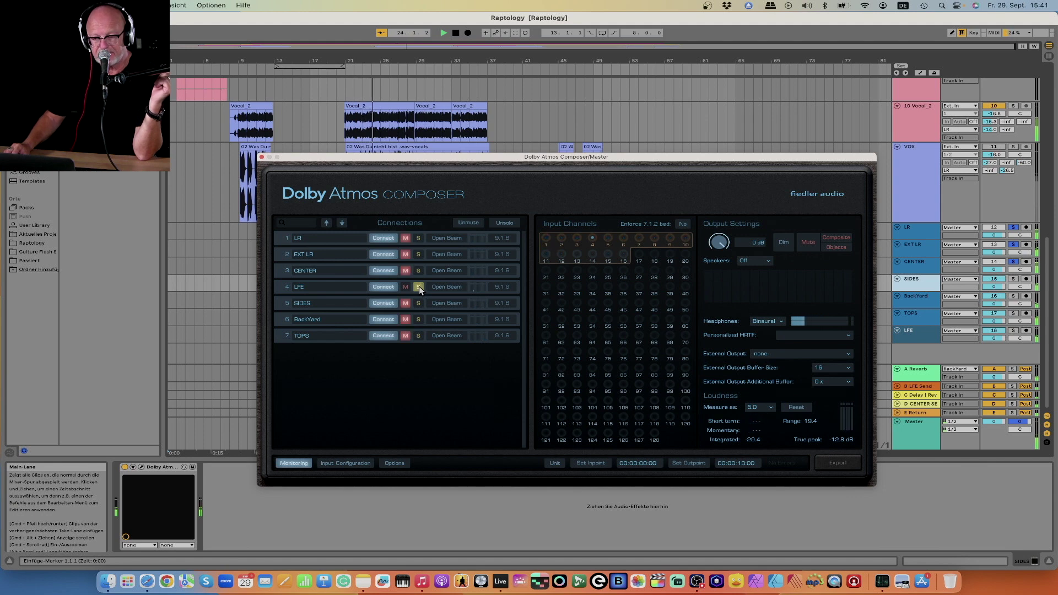
click(418, 287)
Solo the SIDES, BackYard and TOPS connections in turn, clear all solos, and stop playback
click(419, 302)
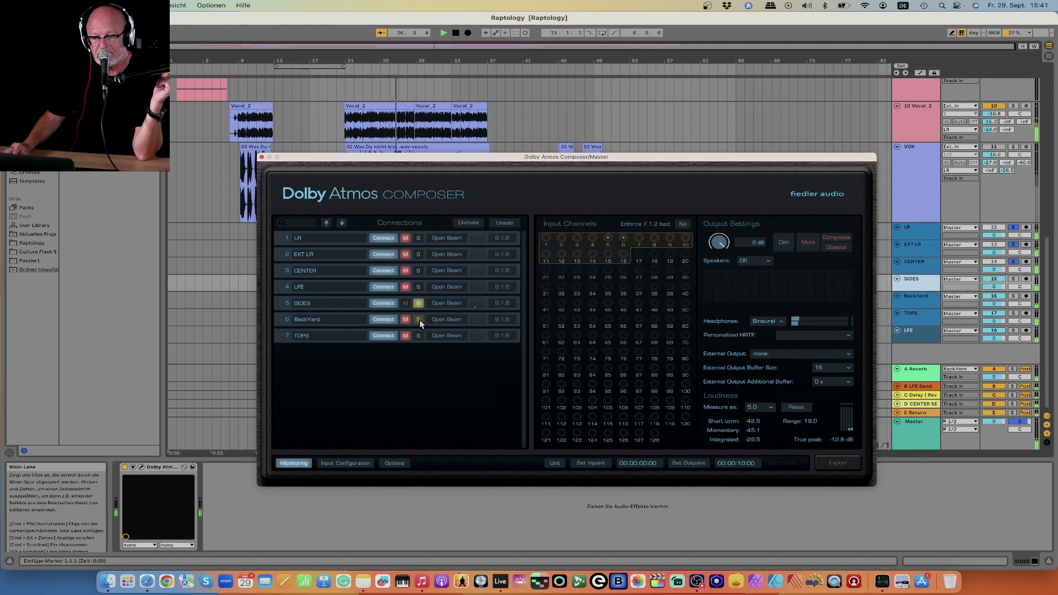
click(419, 320)
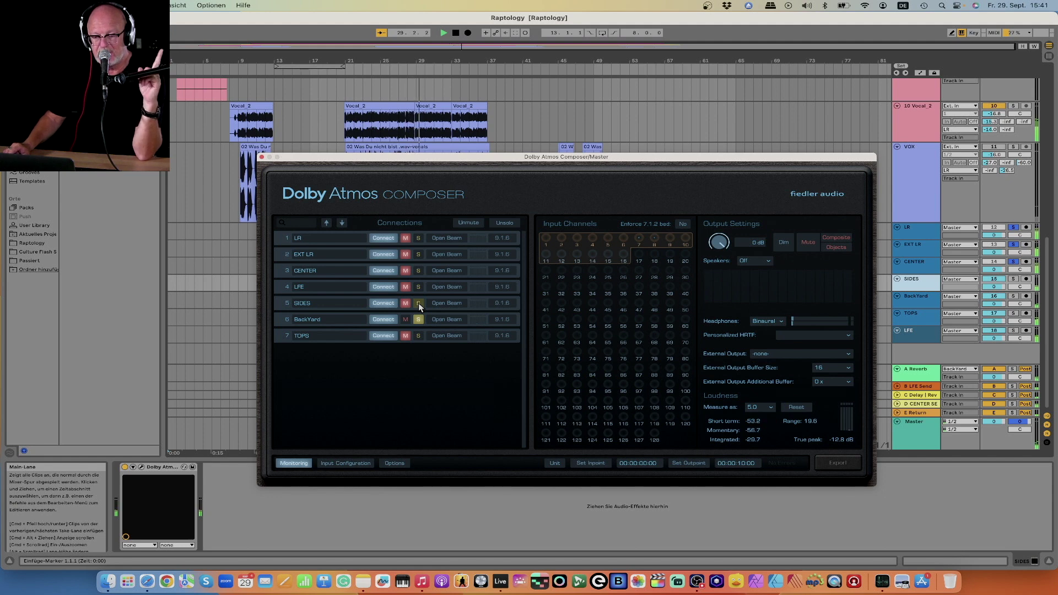
click(418, 336)
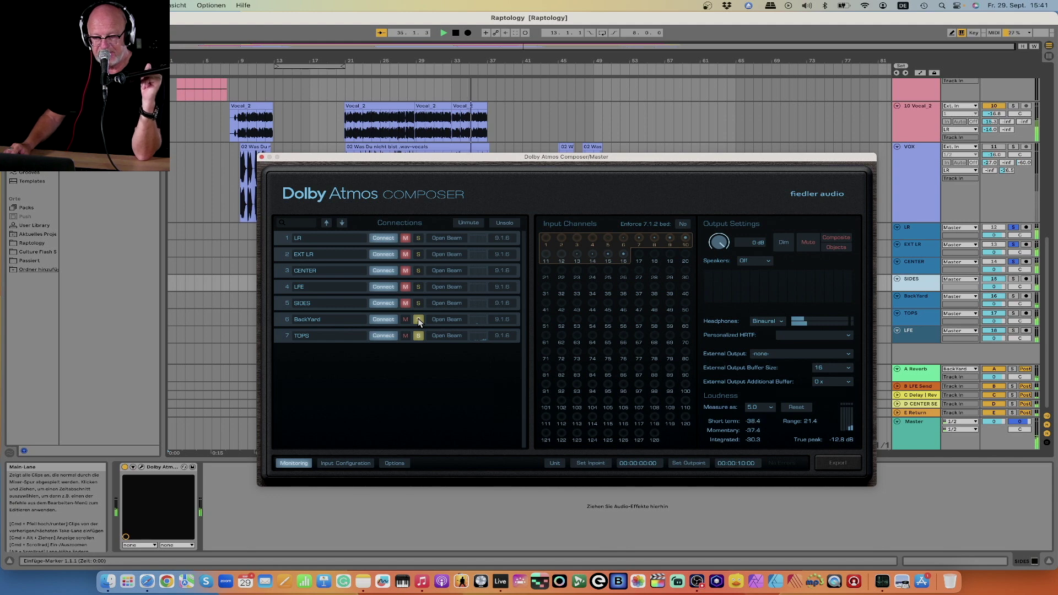
click(418, 319)
click(418, 335)
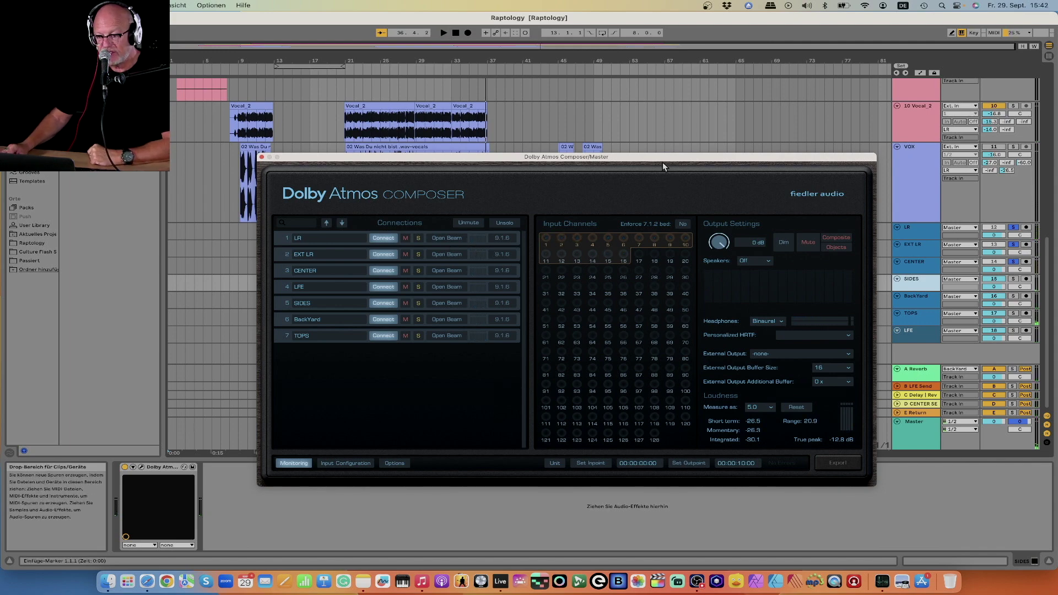
Move the Composer window away from the track headers and inspect the effects on the Reverb, LFE Send and Delay | Reverb return tracks
drag(659, 157, 477, 106)
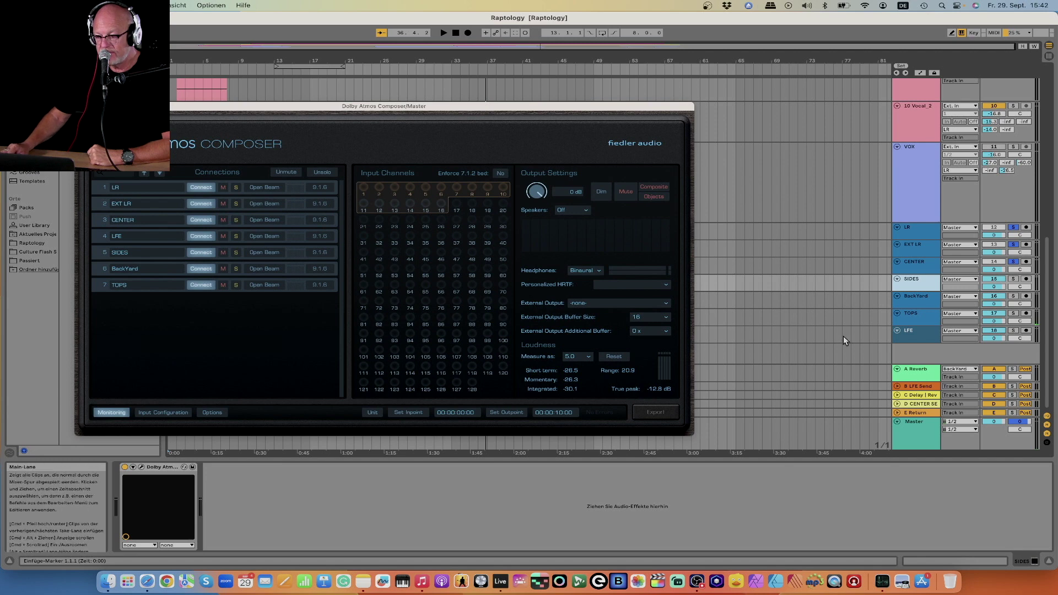
click(916, 373)
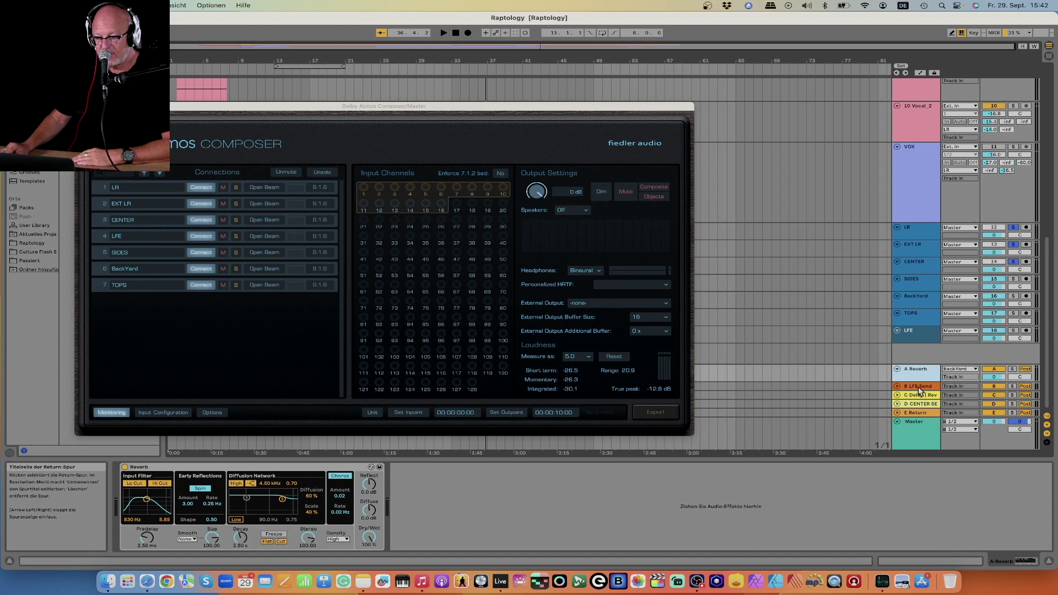
click(919, 388)
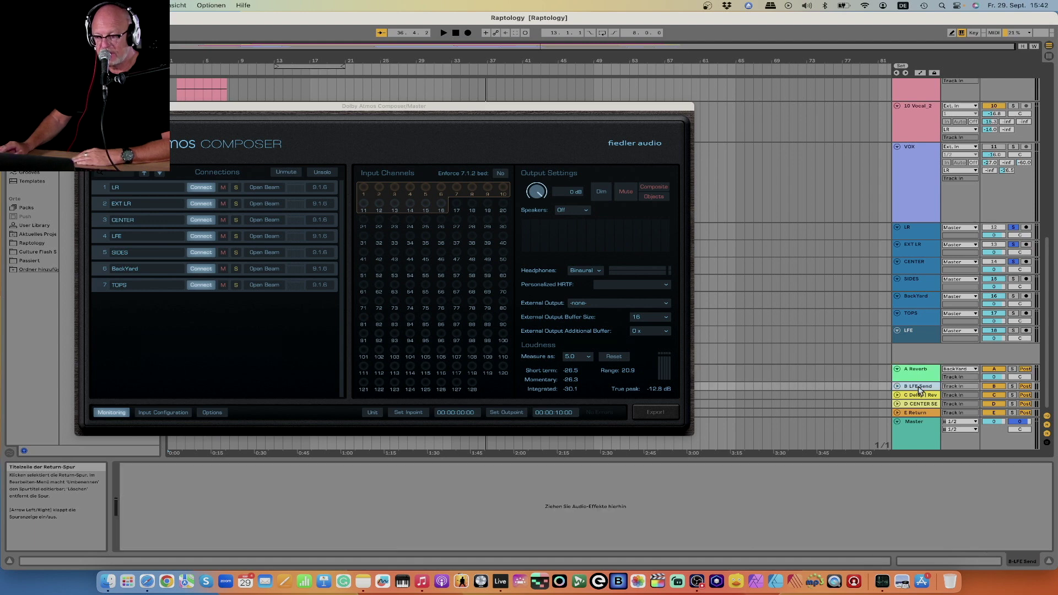
click(915, 395)
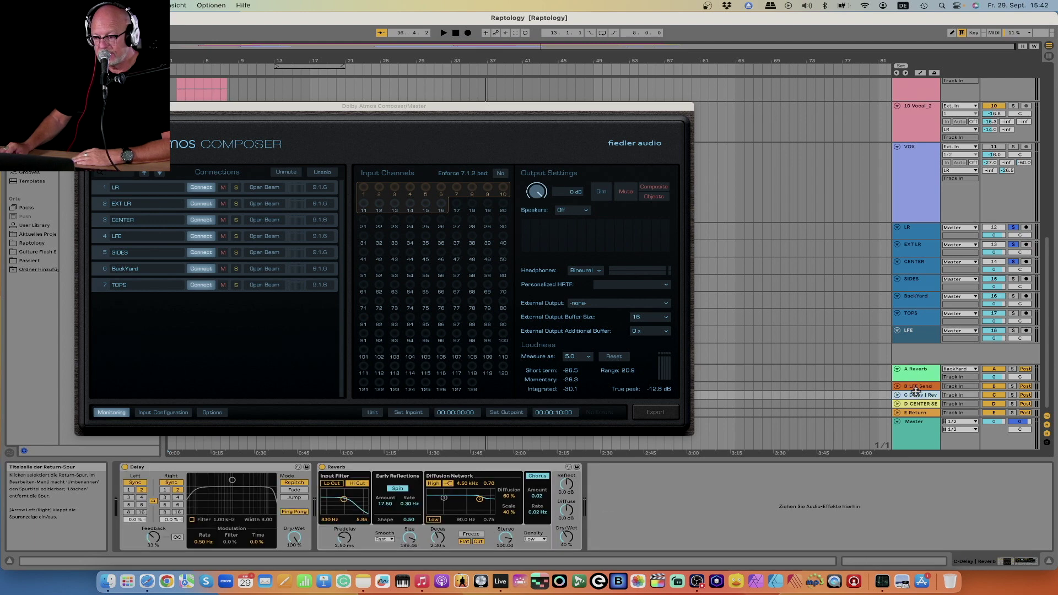
Expand the LFE Send return track, hide the plug-in windows, and view the return routings in Session View before returning to Arrangement View
drag(915, 382, 910, 353)
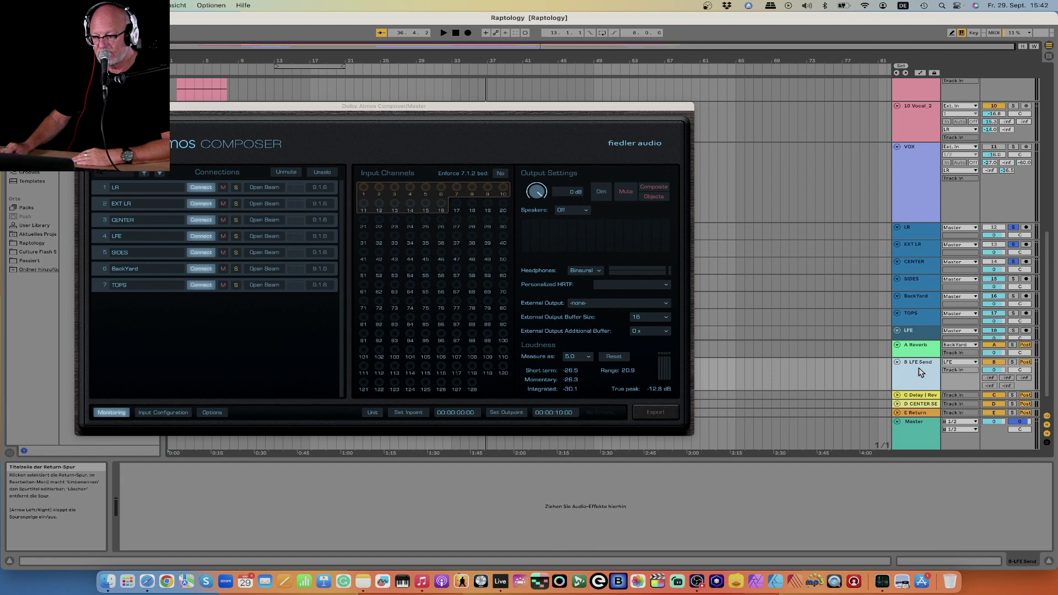
click(1049, 57)
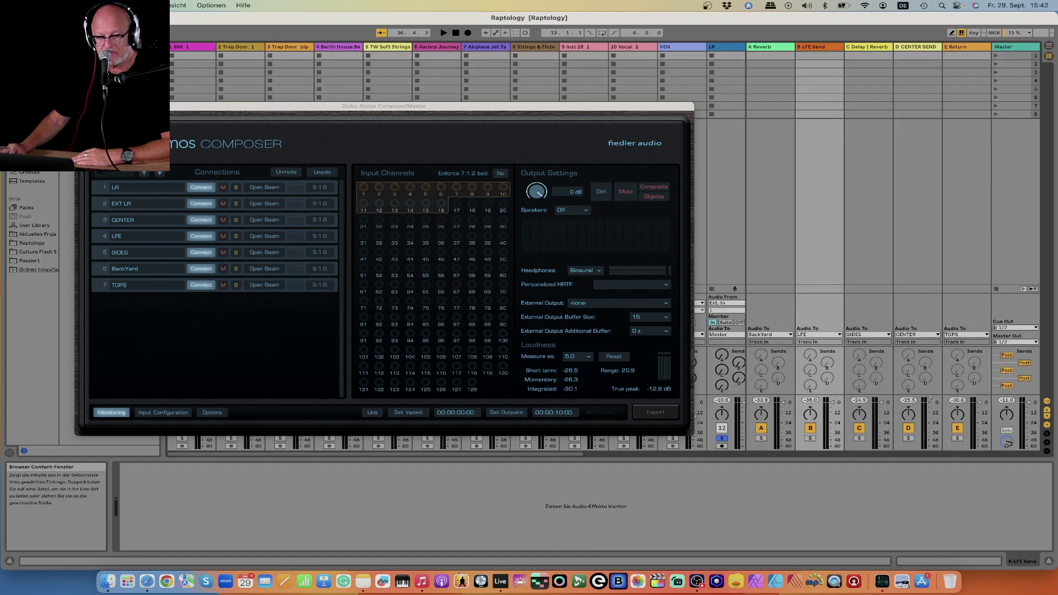
key(super+alt+p)
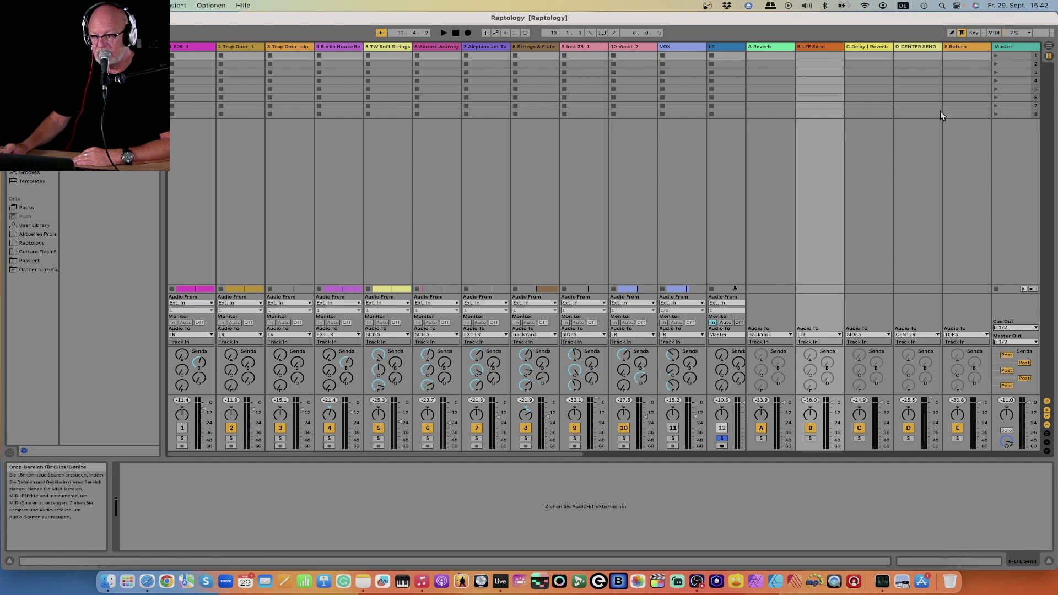
click(1049, 48)
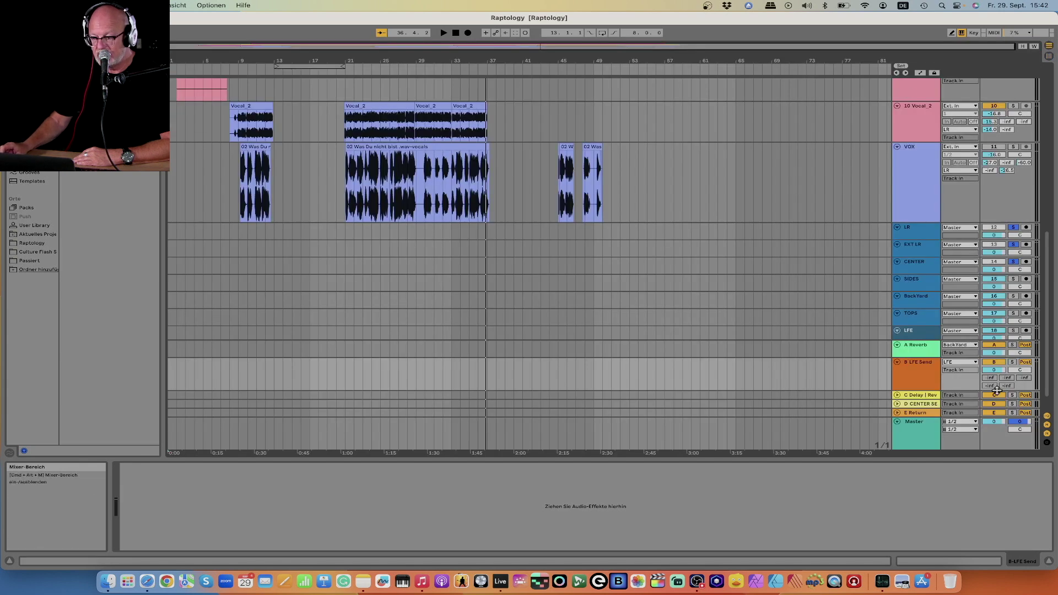
Expand the Delay | Reverb, CENTER SEND and E Return tracks so their output routings and sends are shown
click(920, 390)
drag(920, 389, 919, 374)
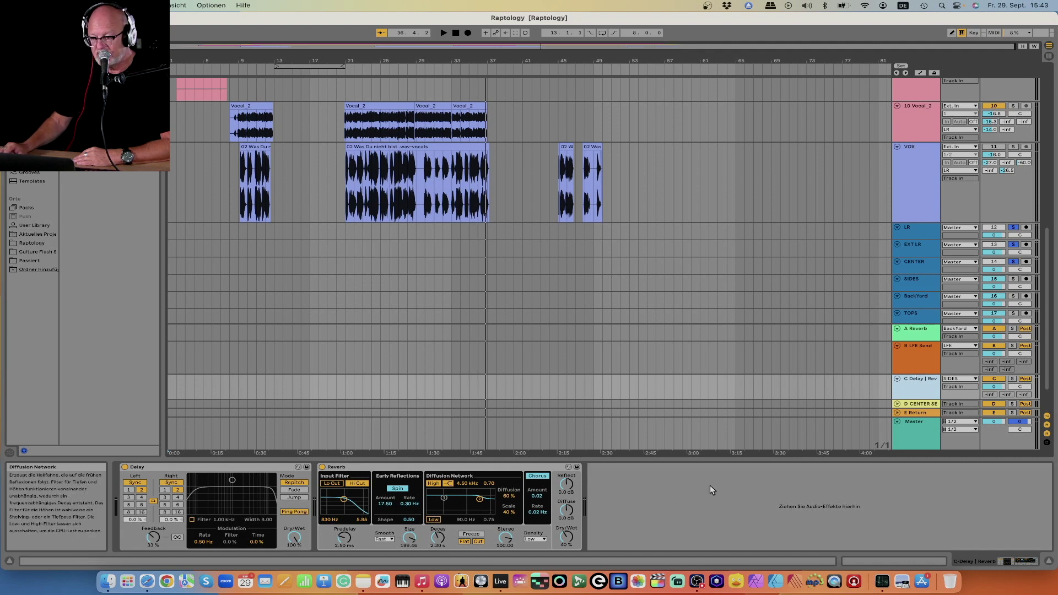
click(924, 406)
key(Right)
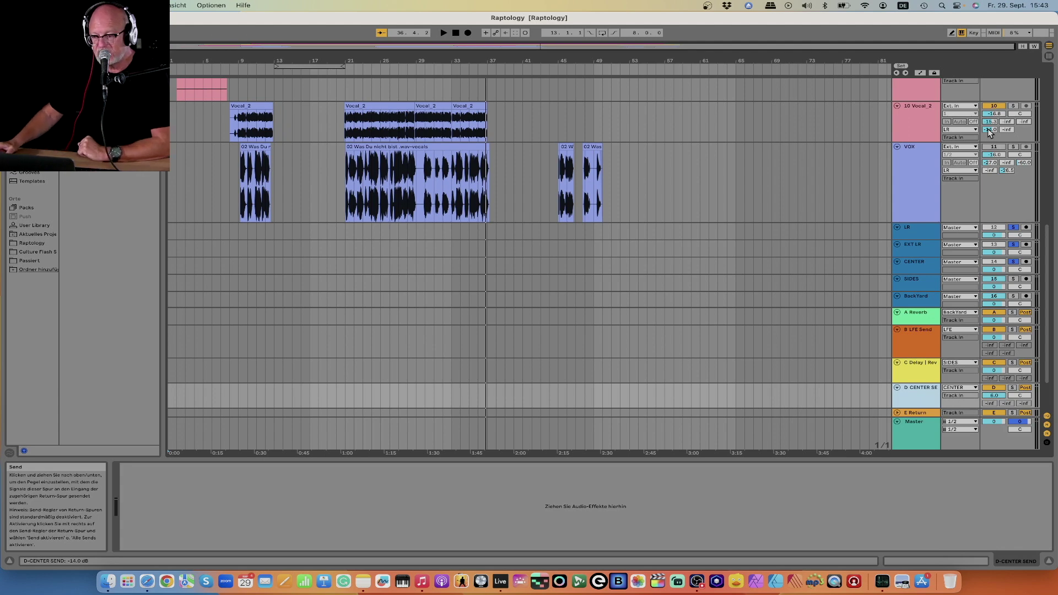
click(916, 408)
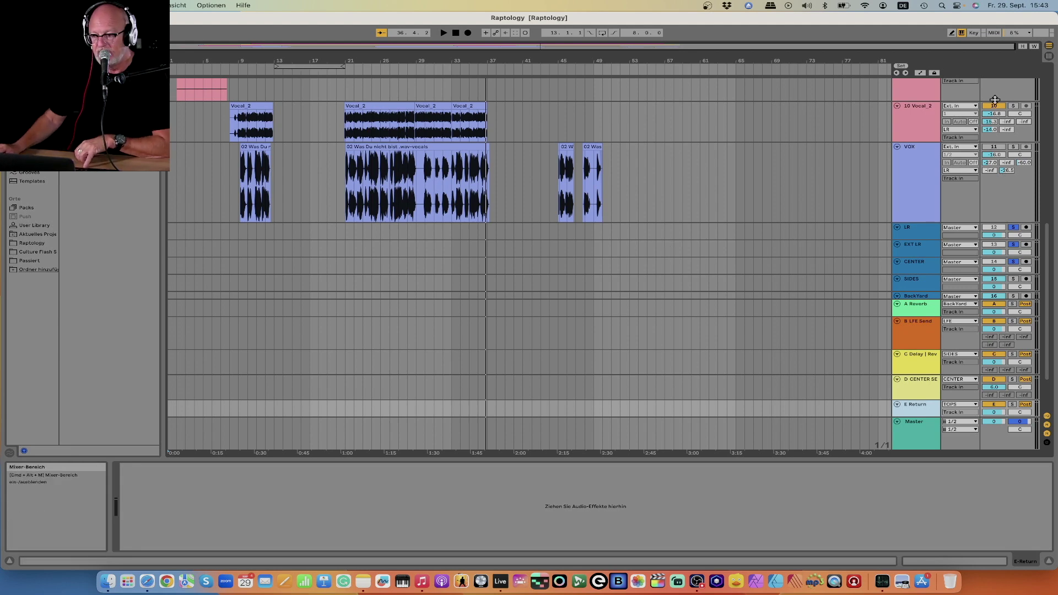
Solo track 10 Vocal_2, play it from bar 21, and raise its send to E Return to -2.0 dB
scroll(994, 100, up, 1)
click(1014, 110)
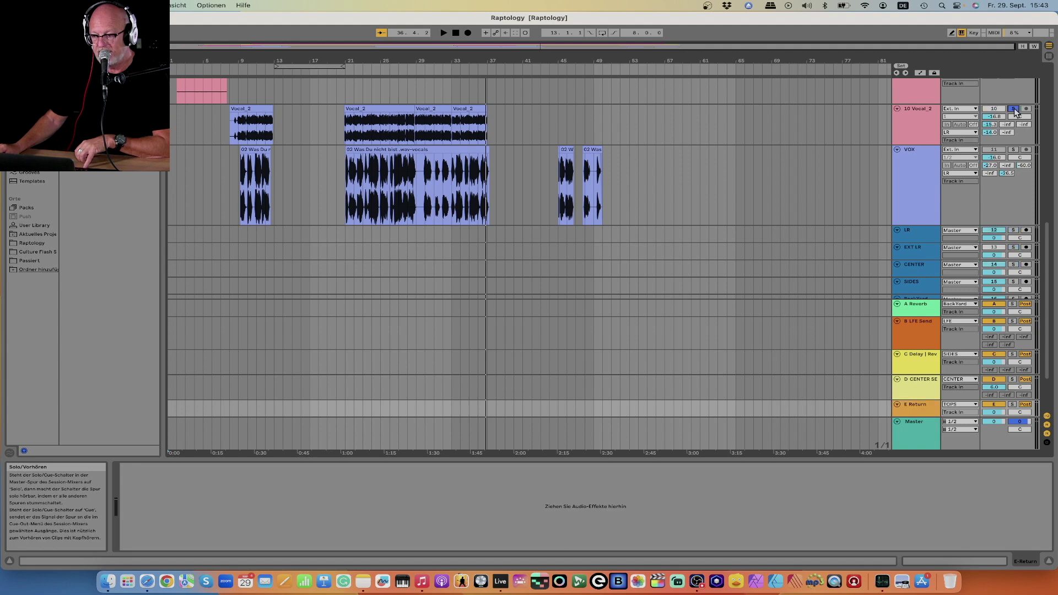
click(345, 82)
key(space)
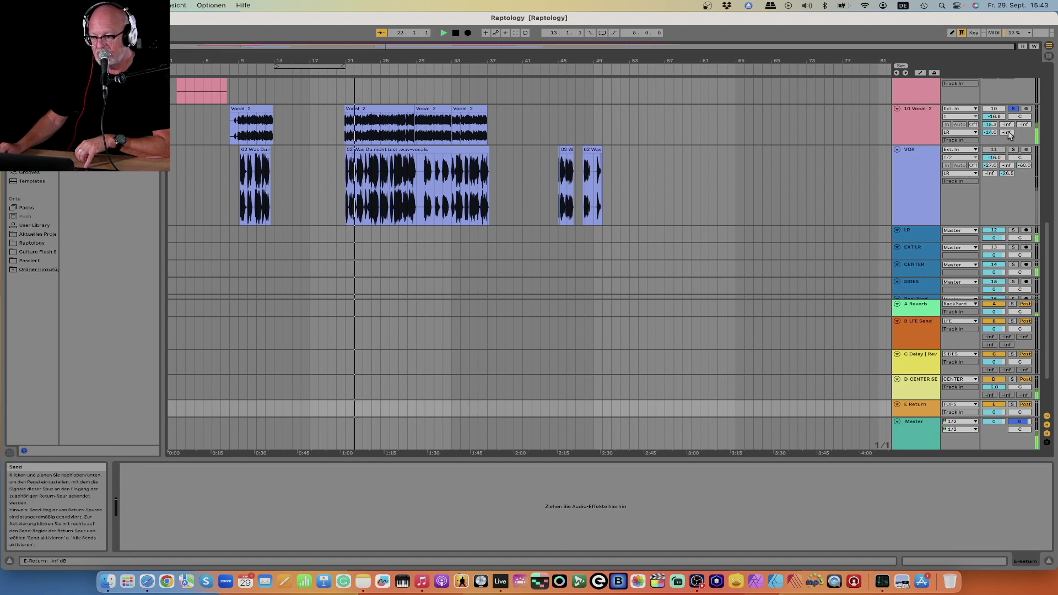
drag(1008, 135, 1008, 124)
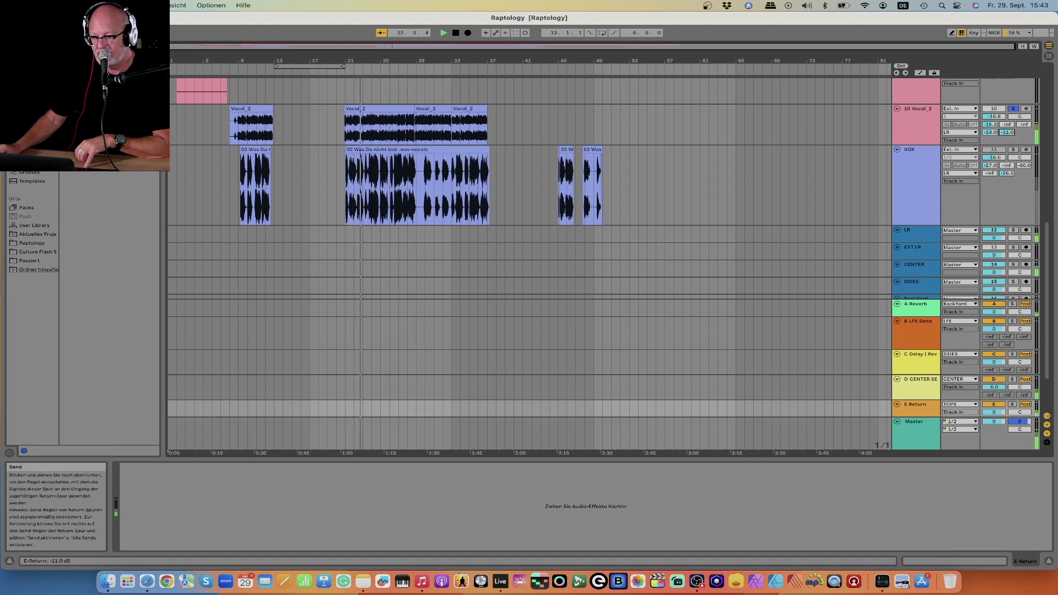
drag(1008, 132, 1008, 118)
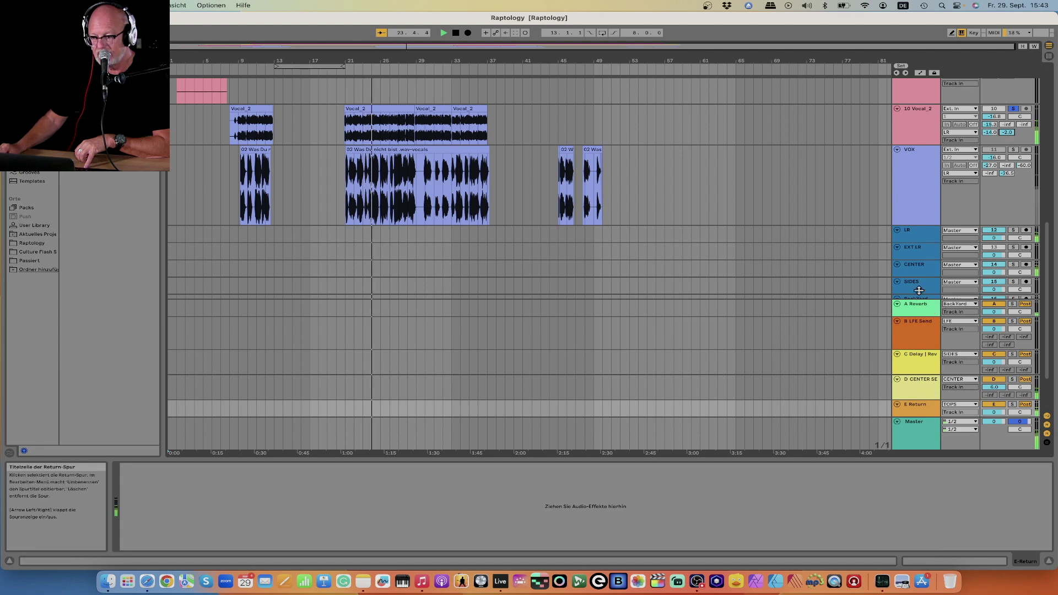
Select the TOPS bus to inspect its reverb device and open its Dolby Atmos Beam window
scroll(919, 290, down, 5)
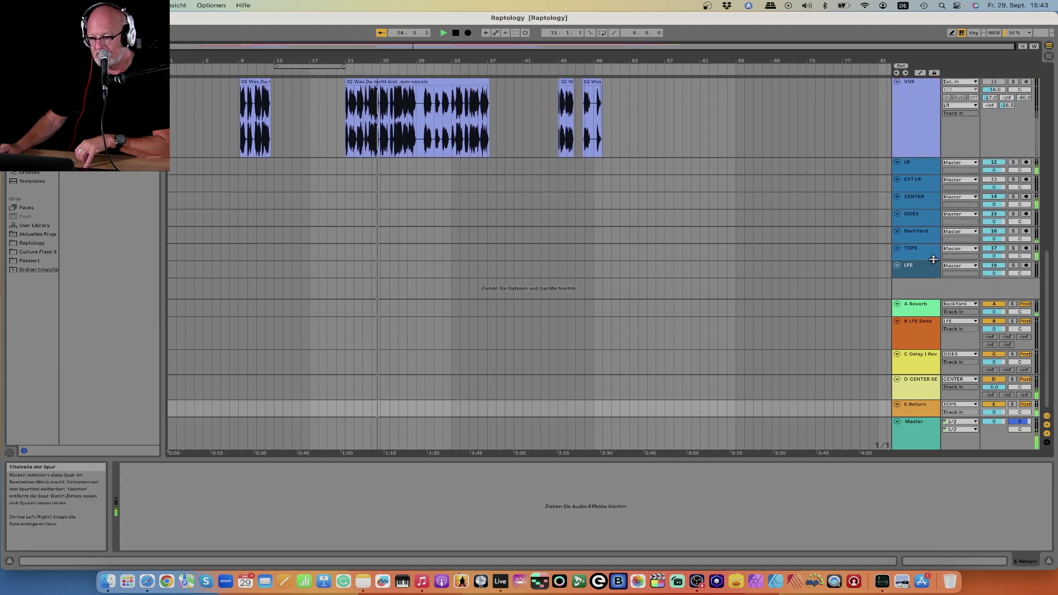
click(922, 253)
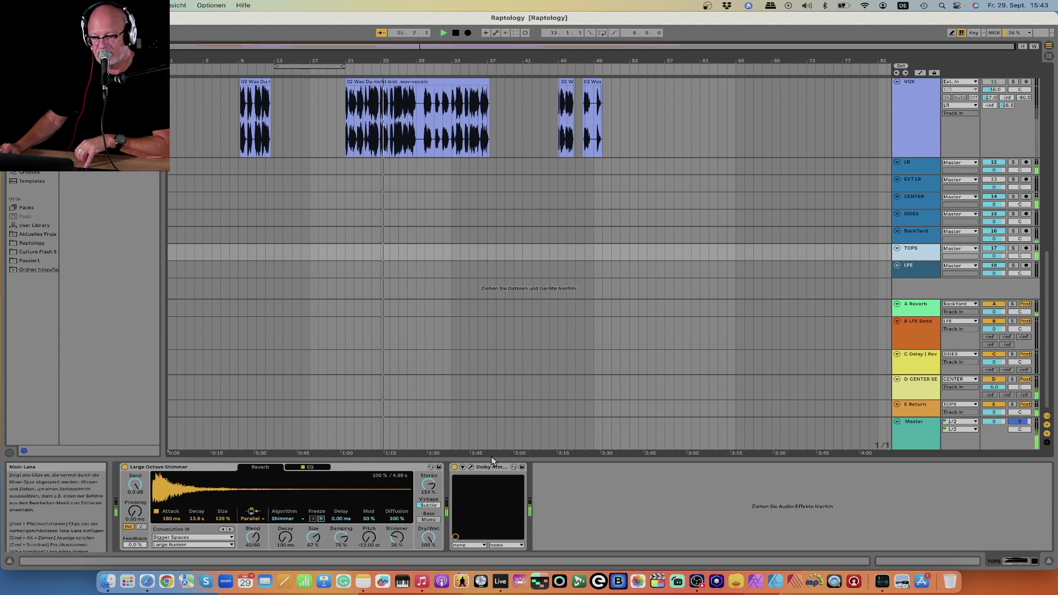
click(471, 466)
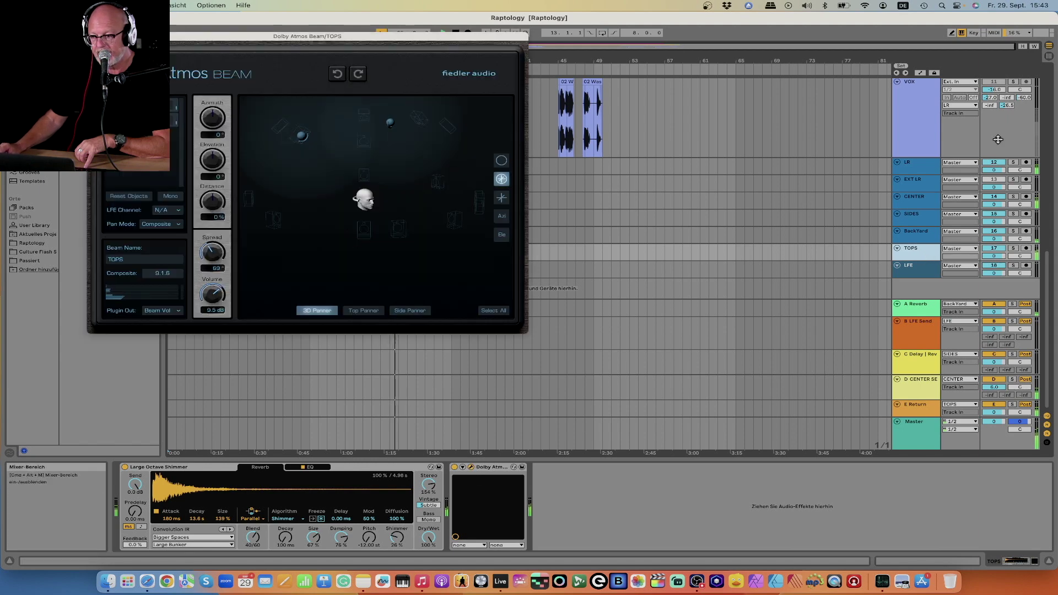
Lower the E Return send on 10 Vocal_2 to about -12 dB, stop playback, and hide the Beam window
scroll(934, 142, up, 3)
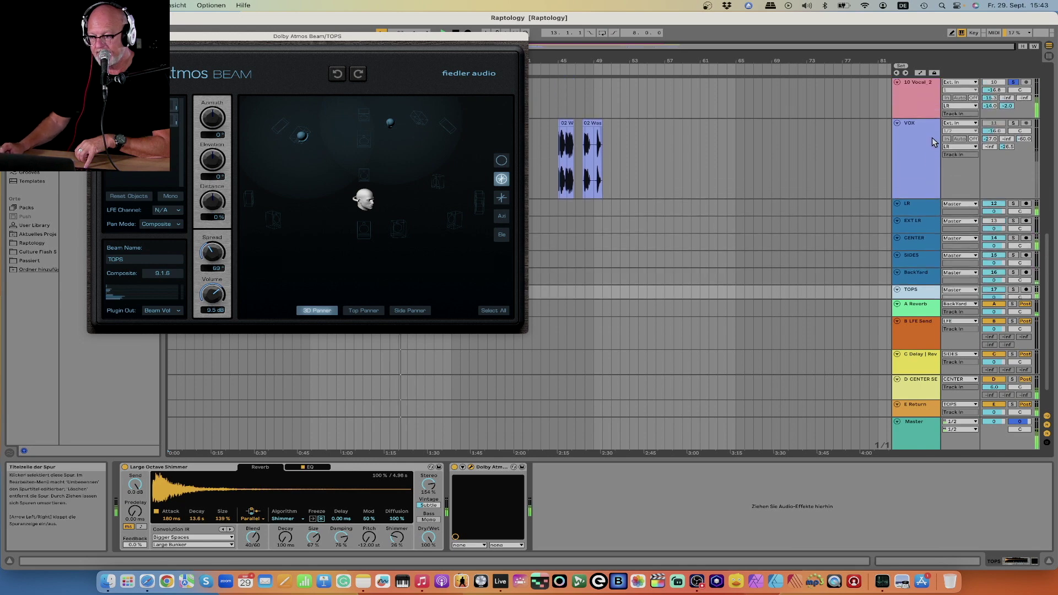
scroll(933, 142, up, 2)
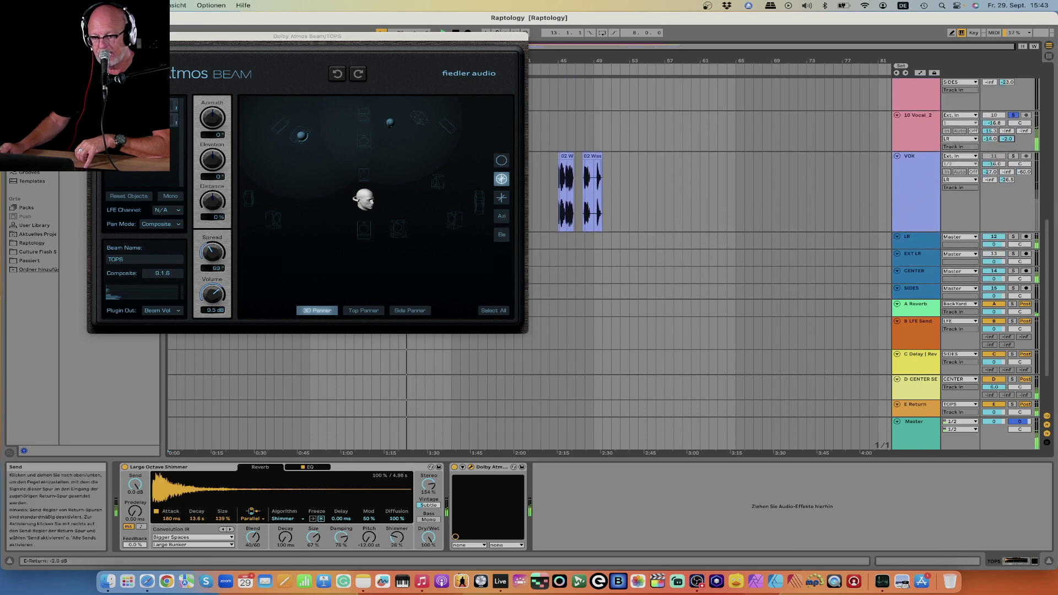
mouse_move(1006, 138)
mouse_down()
mouse_move(1007, 166)
mouse_move(1006, 134)
mouse_up()
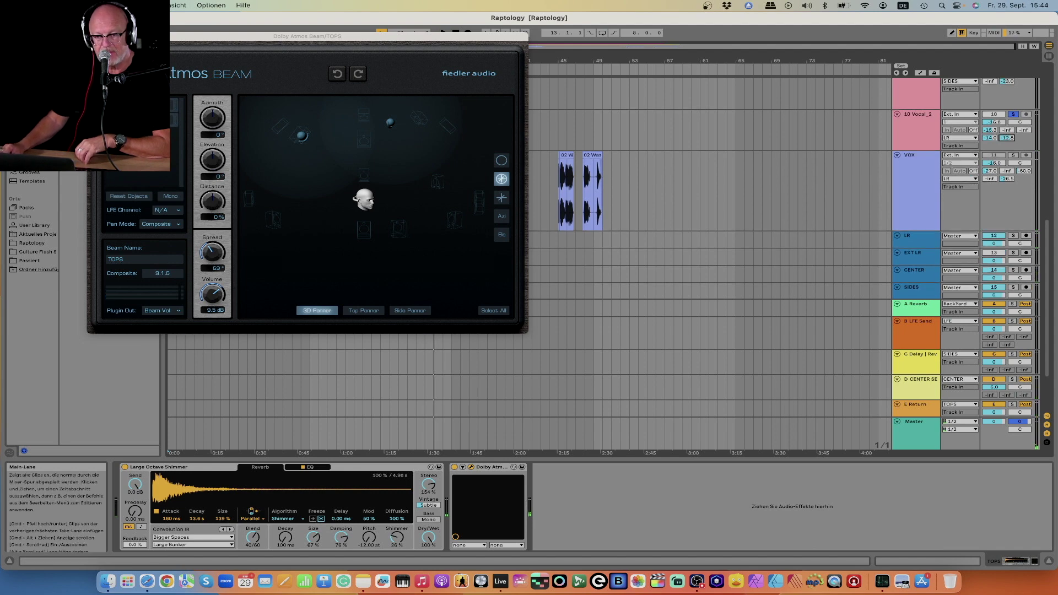
key(super+alt+p)
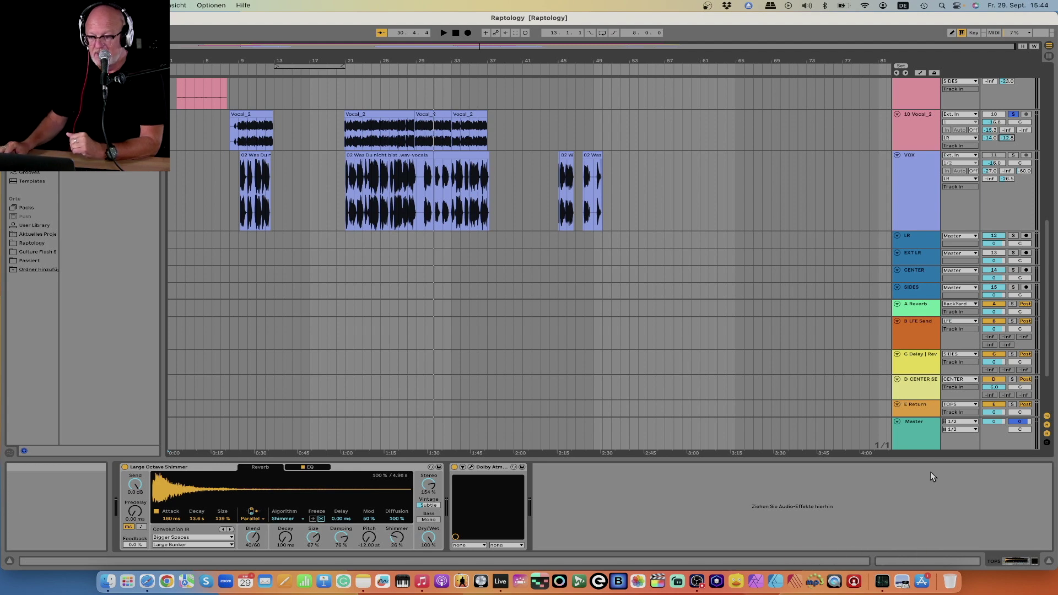
Open the Dolby Atmos Composer from the Master track and move its window fully into view, clear of the webcam area
click(913, 434)
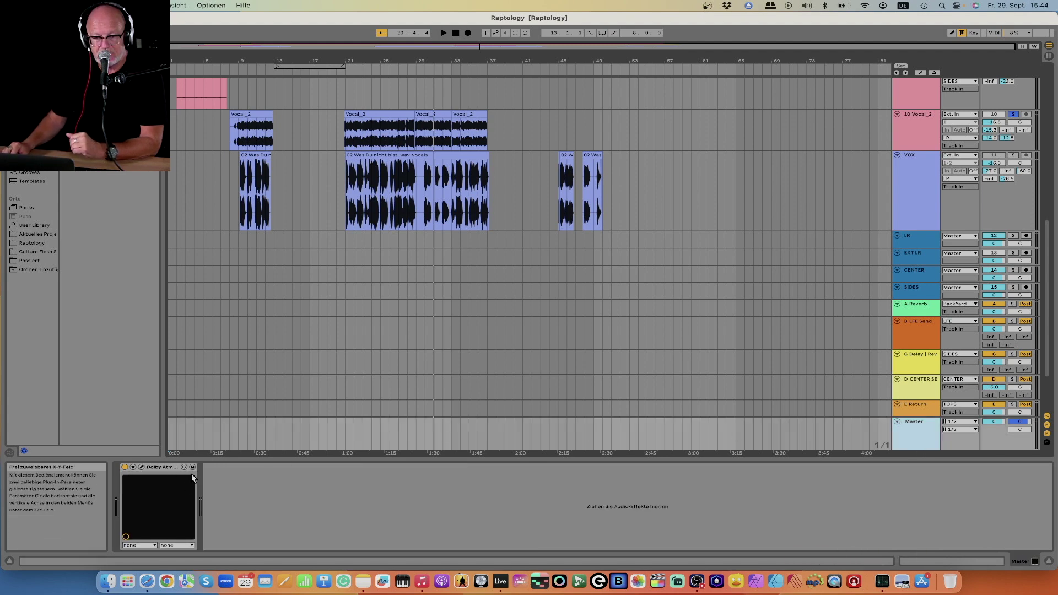
click(140, 467)
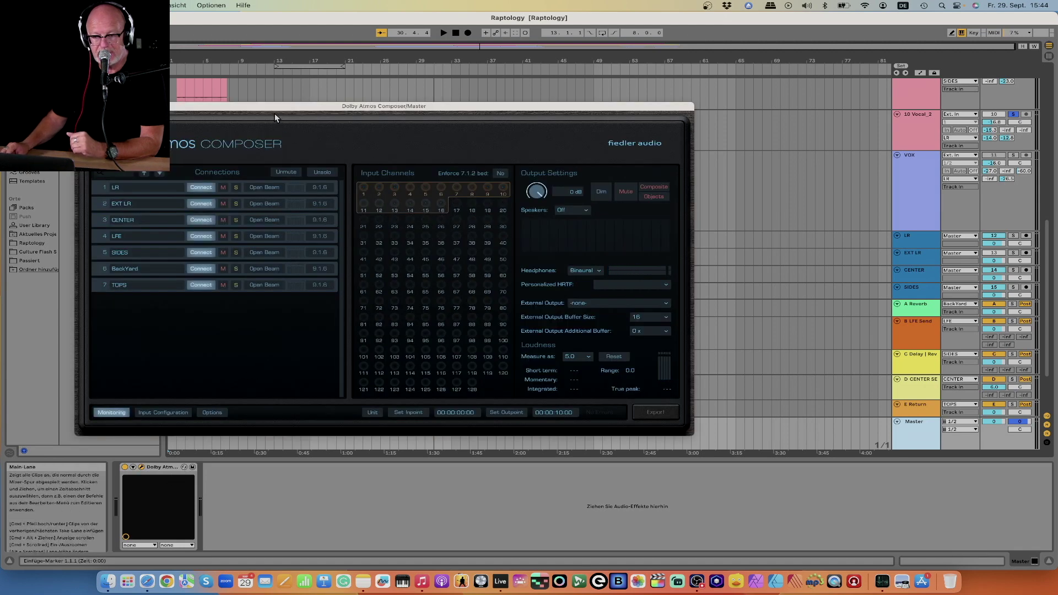
drag(272, 111, 323, 76)
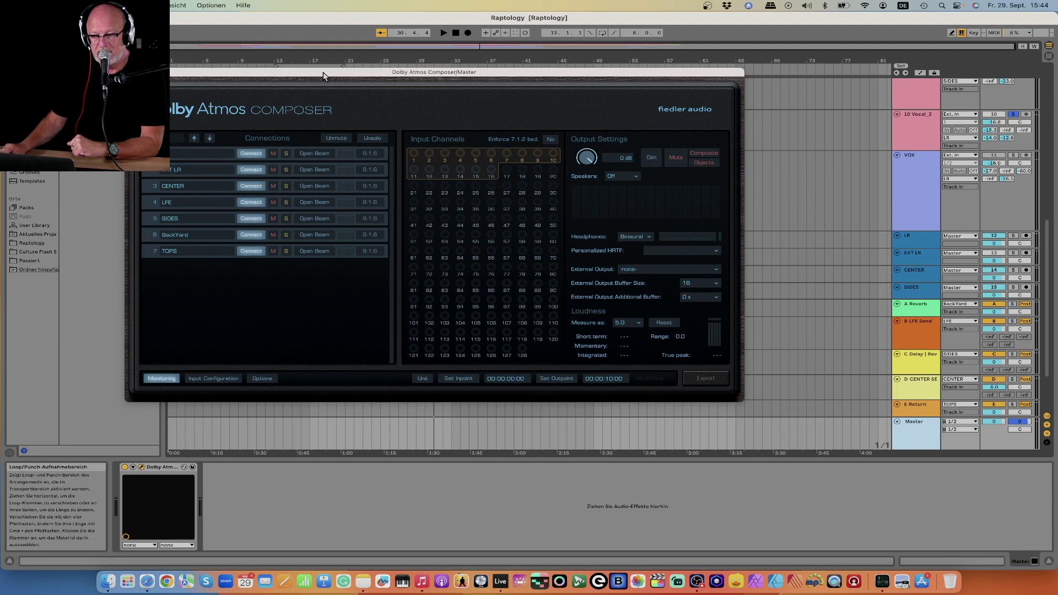
drag(323, 75, 353, 144)
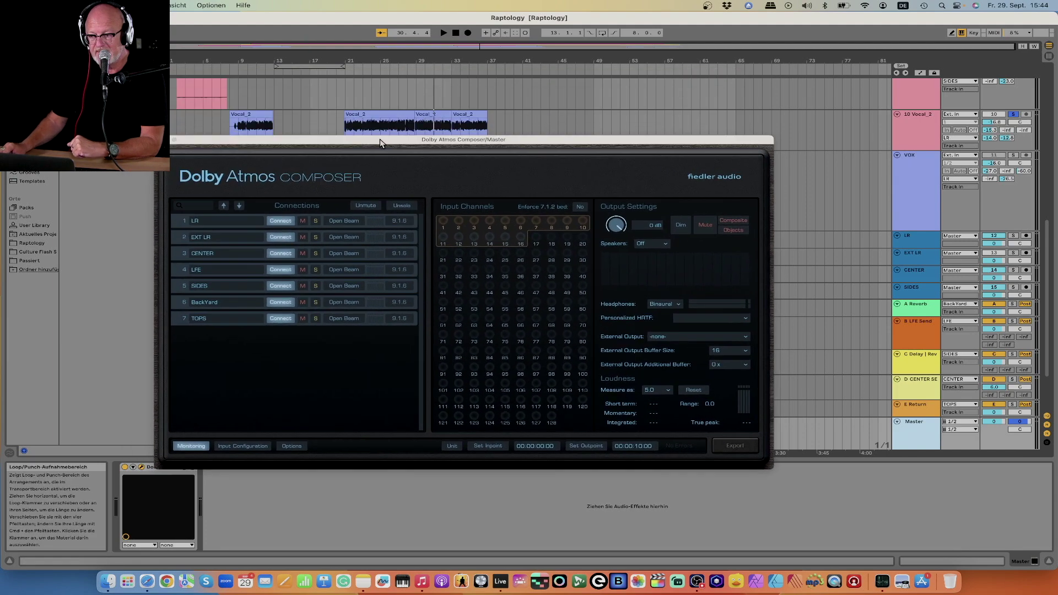
Unsolo 10 Vocal_2, play the full mix from around bar 10, and reduce the track's send to E Return to about -22 dB
click(1014, 115)
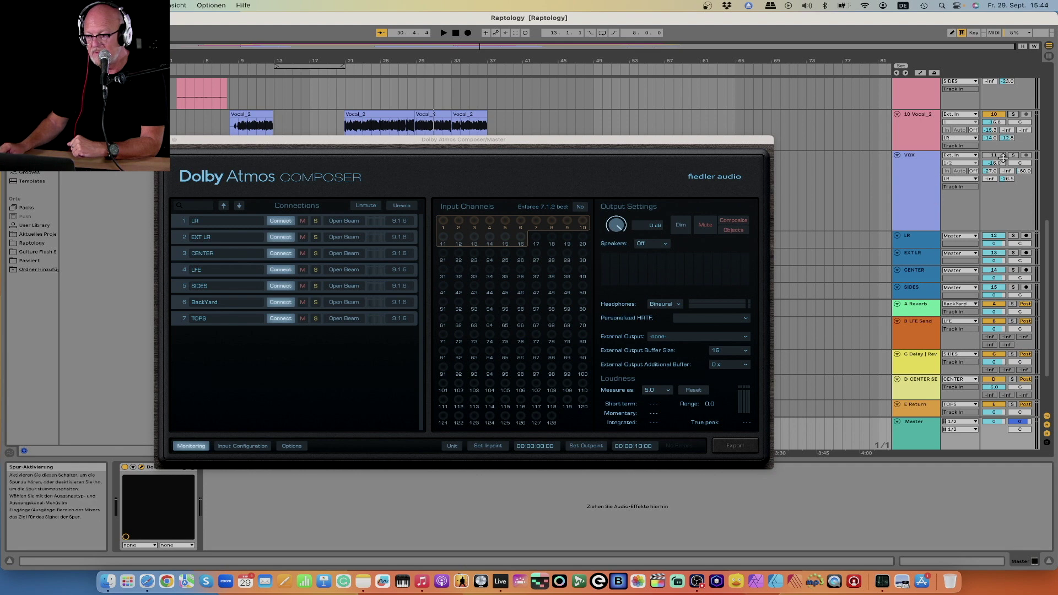
click(249, 75)
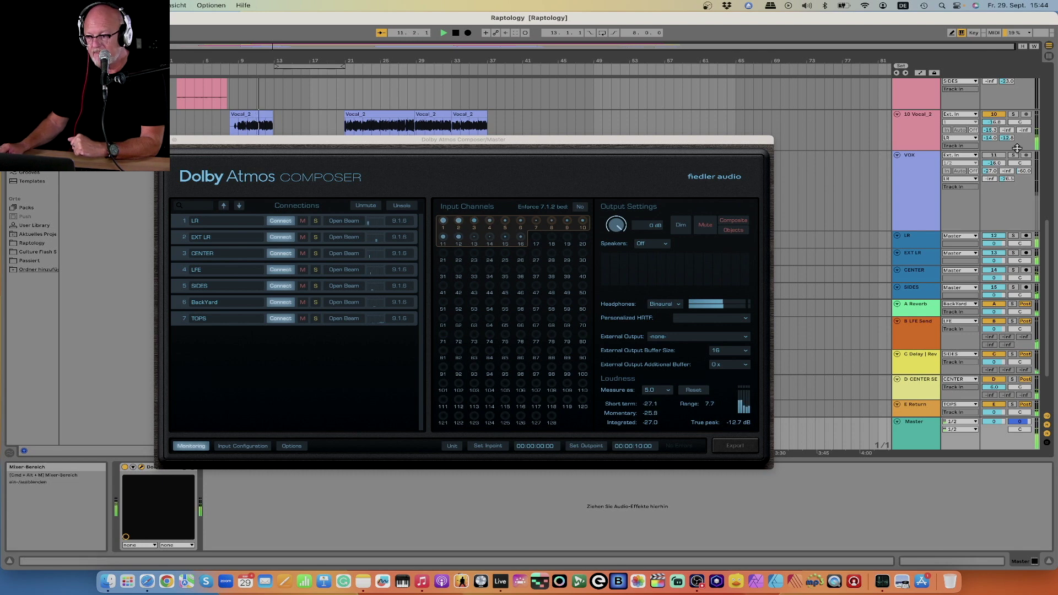
drag(1007, 137, 1006, 149)
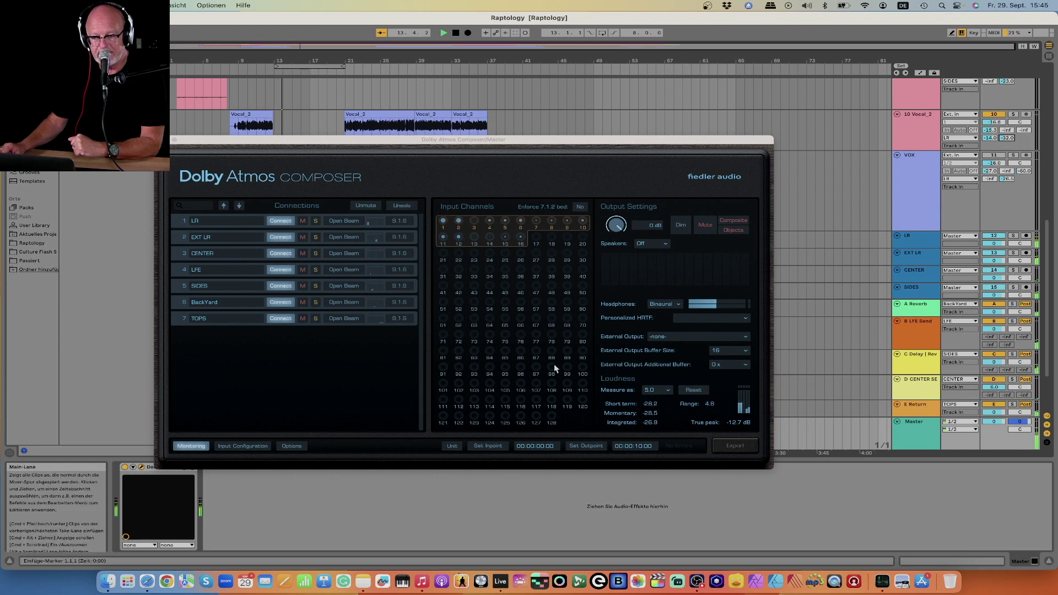
Compare the Composer's headphone output during playback by switching it to Stereo and back to Binaural
click(677, 304)
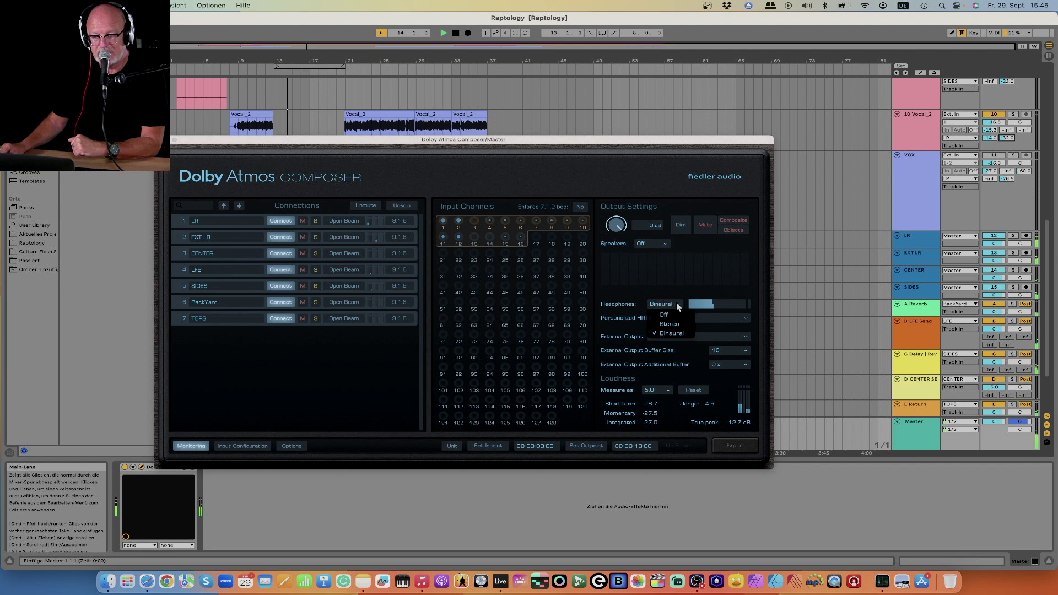
click(669, 324)
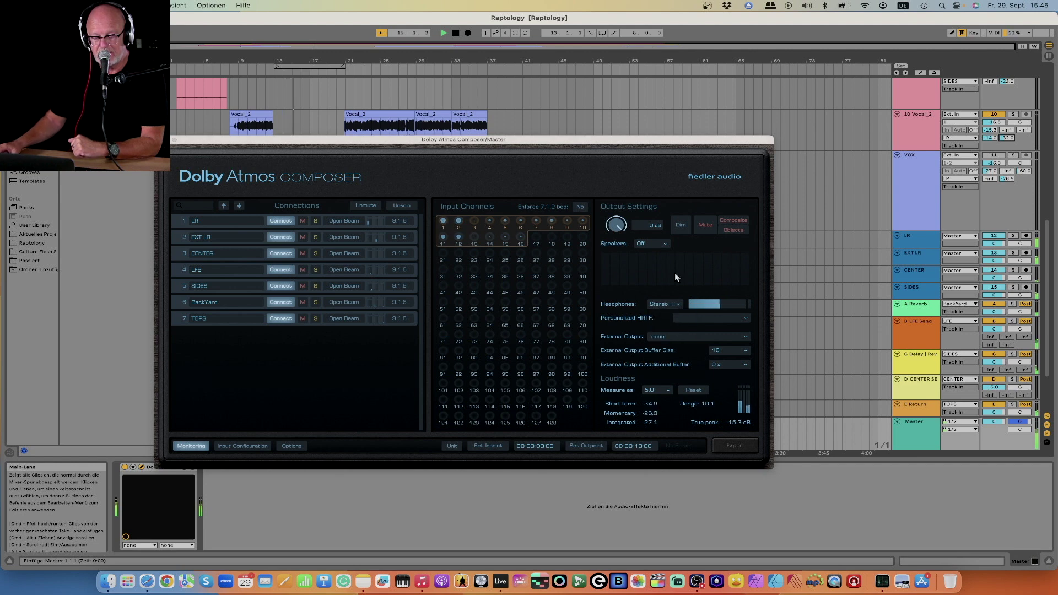
click(678, 305)
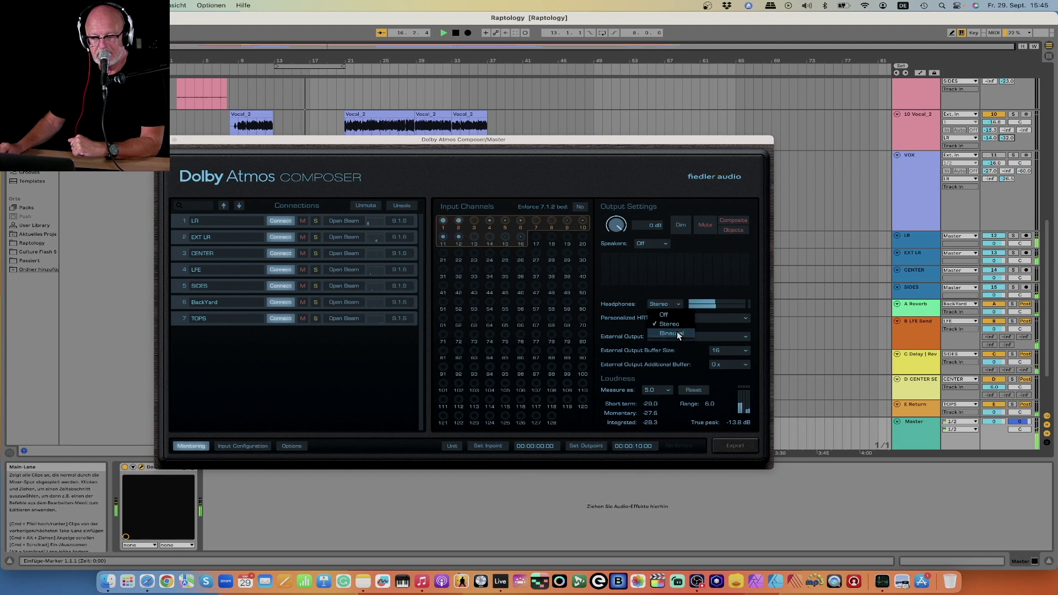
click(677, 333)
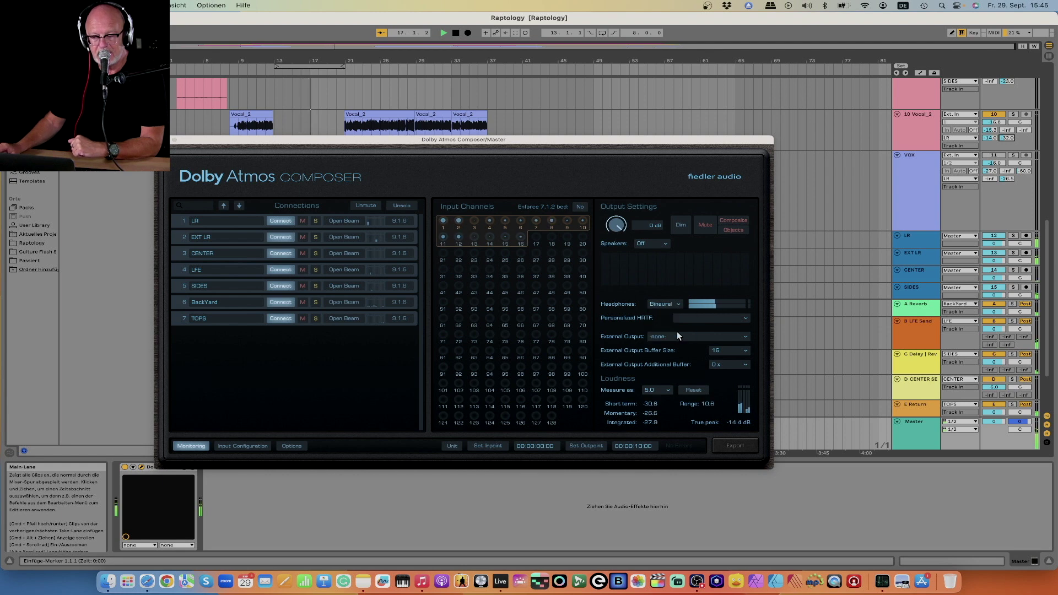
Reset the Composer's loudness measurement, let the mix play to measure it again, and stop playback
click(696, 391)
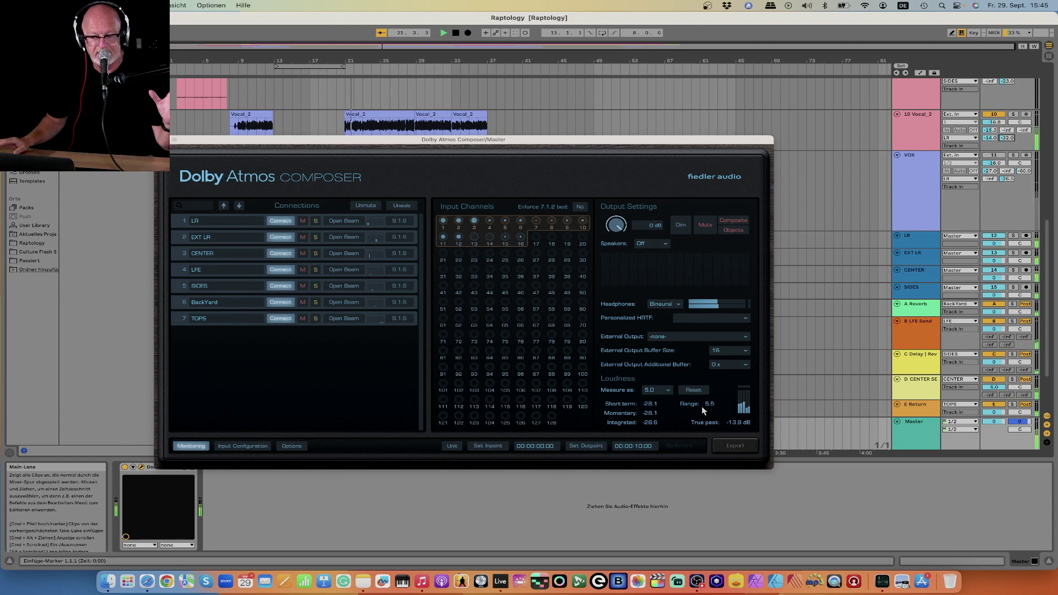
key(space)
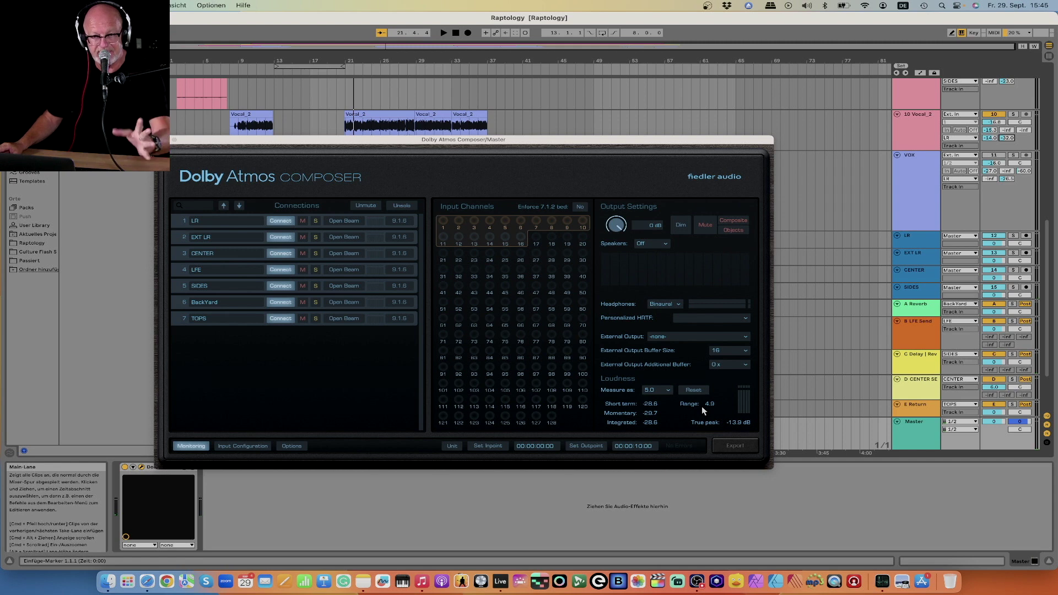
Set Export Renderer Output Headphones to Multichannel Wave File in the Composer's export options
click(292, 446)
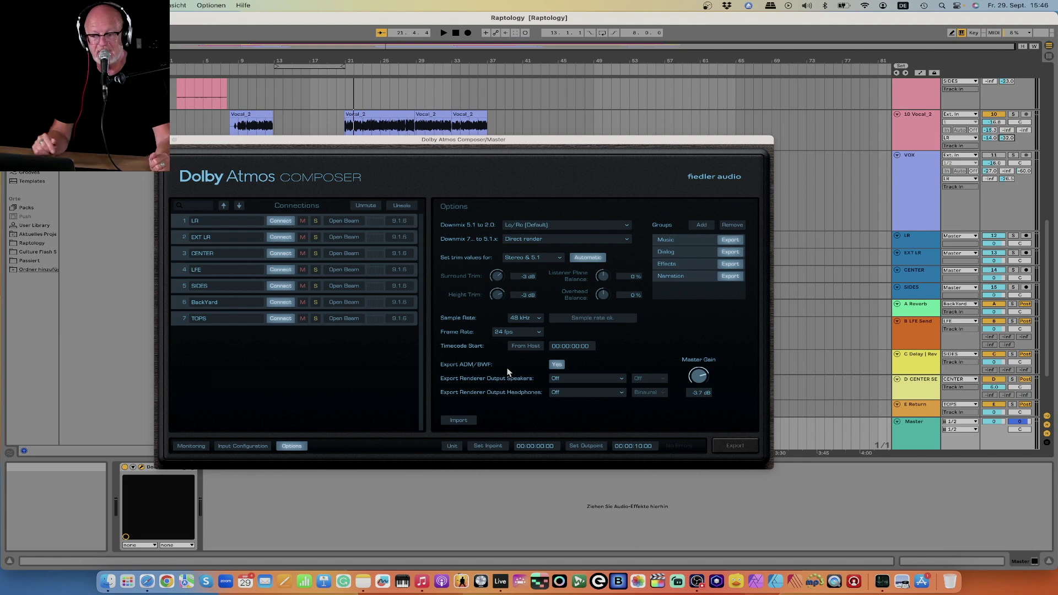
click(613, 393)
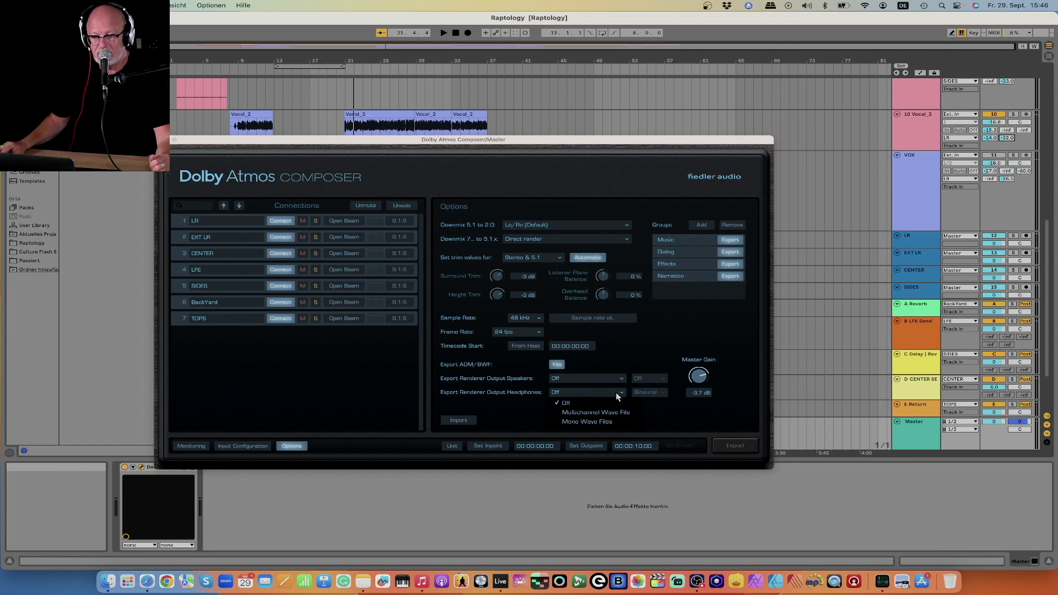
click(605, 412)
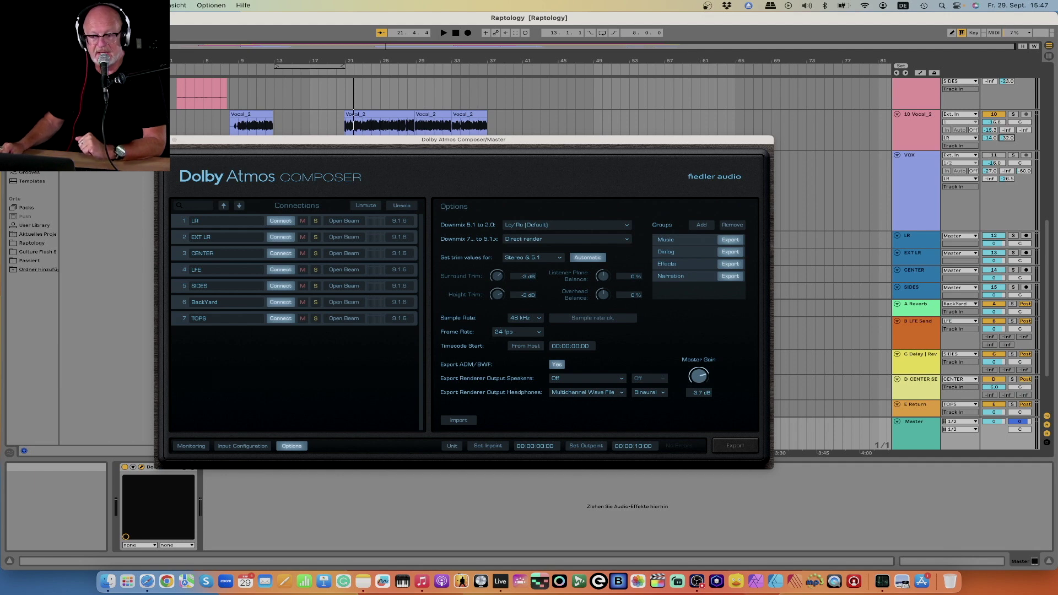
Return the Composer to its Monitoring page and hide its window to reveal the vocal tracks in the arrangement
click(187, 448)
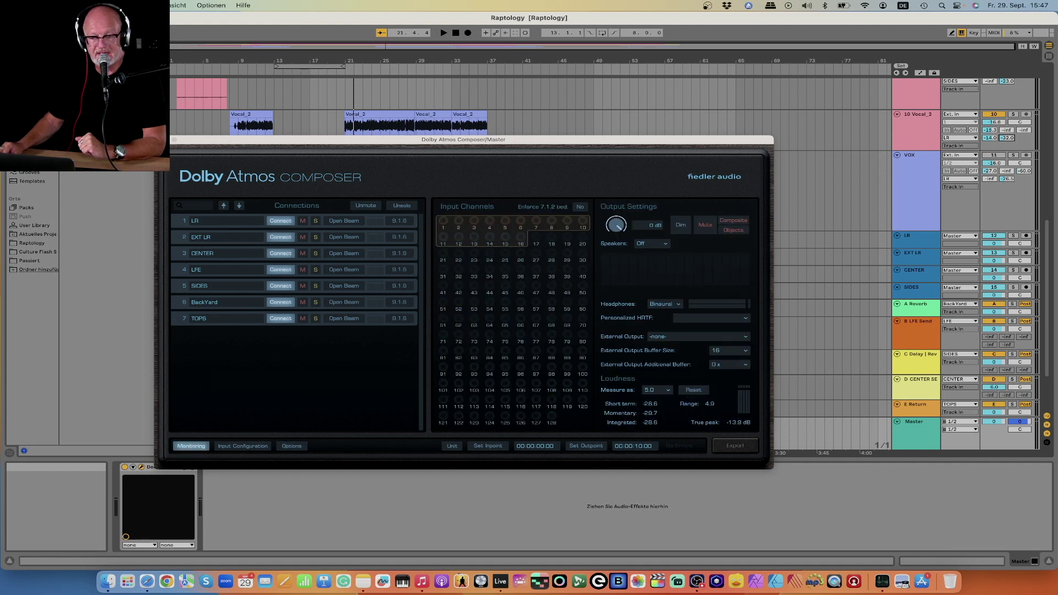
key(super+alt+p)
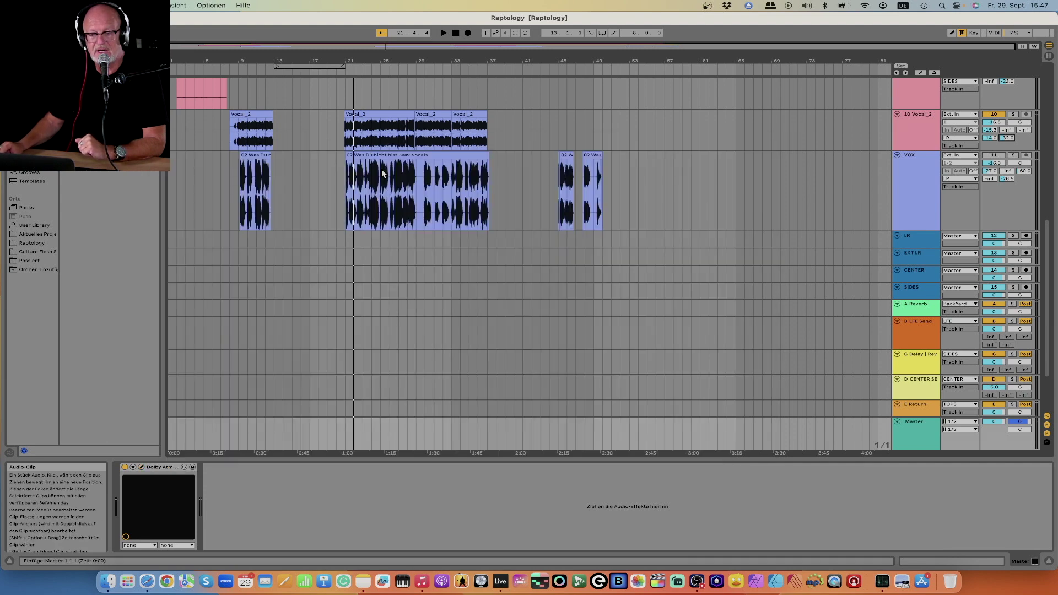
scroll(384, 177, up, 5)
scroll(384, 177, down, 5)
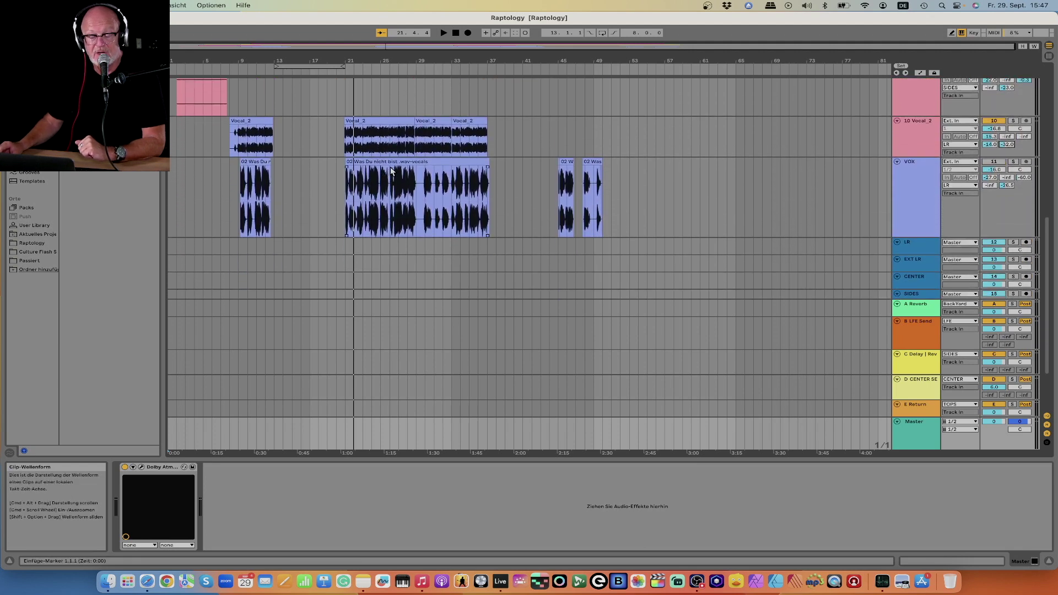
click(391, 164)
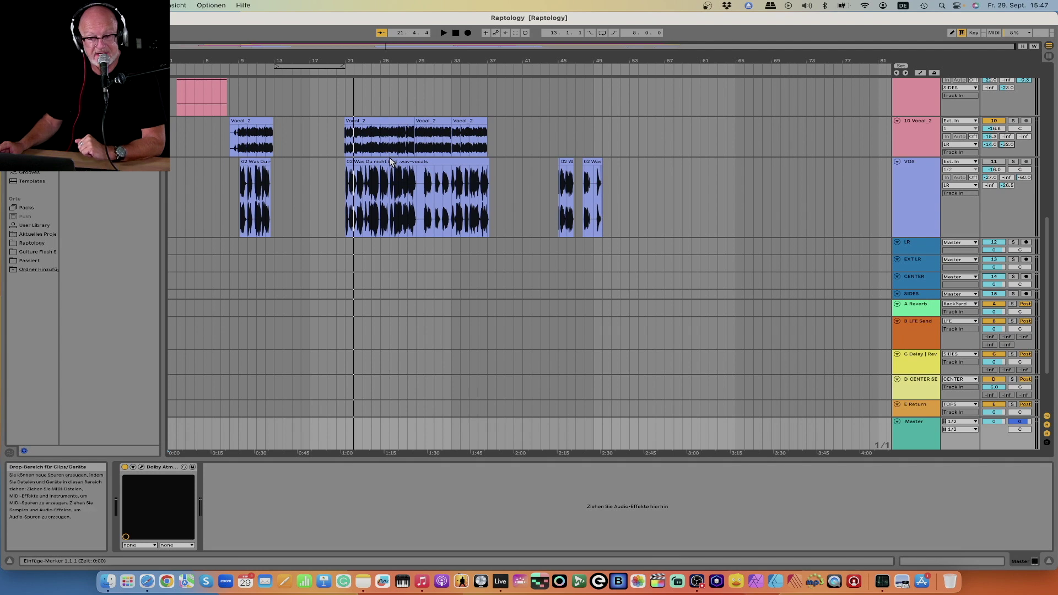